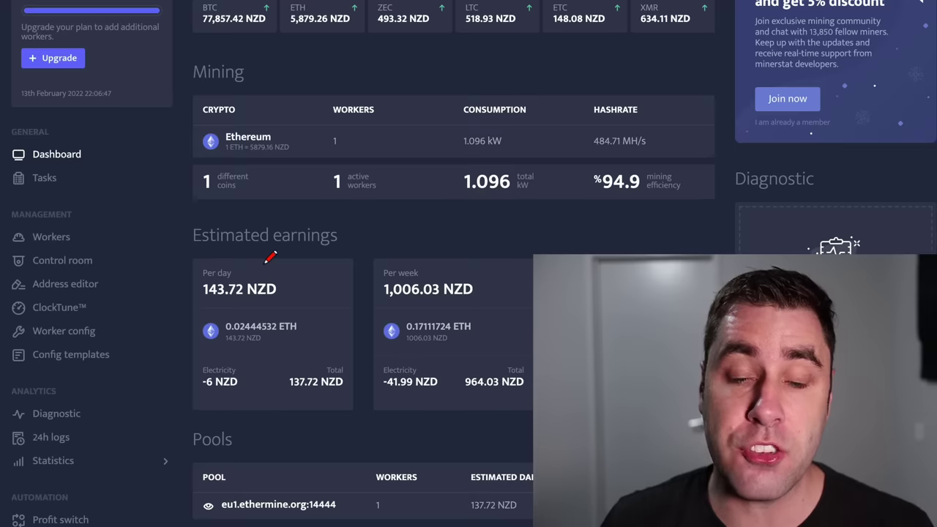
pyautogui.moveTo(265, 260)
pyautogui.mouseDown()
pyautogui.moveTo(229, 259)
pyautogui.moveTo(198, 280)
pyautogui.moveTo(256, 303)
pyautogui.moveTo(277, 264)
pyautogui.moveTo(267, 263)
pyautogui.mouseUp()
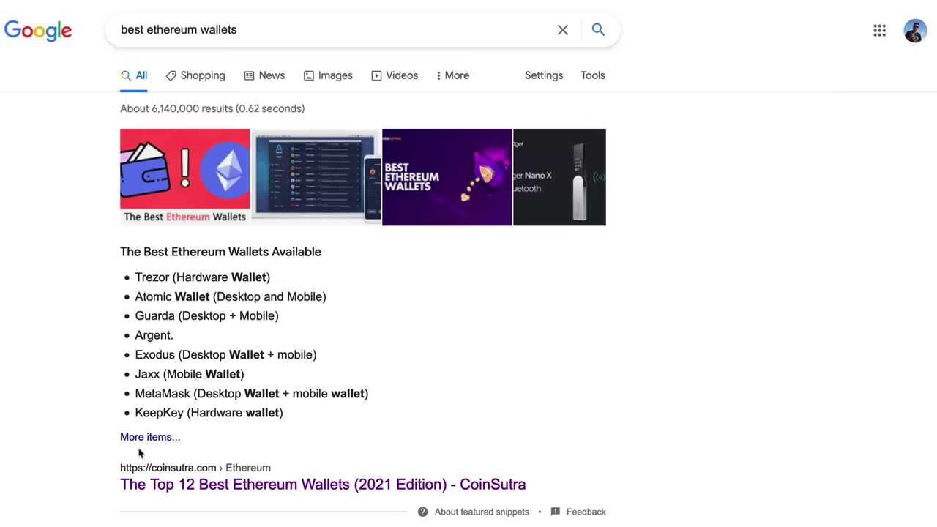
# Step: Open CoinSutra's "The Top 12 Best Ethereum Wallets" article from the search results and read its Ledger Nano X entry
pyautogui.scroll(-1, 195, 442)
pyautogui.scroll(-6, 195, 441)
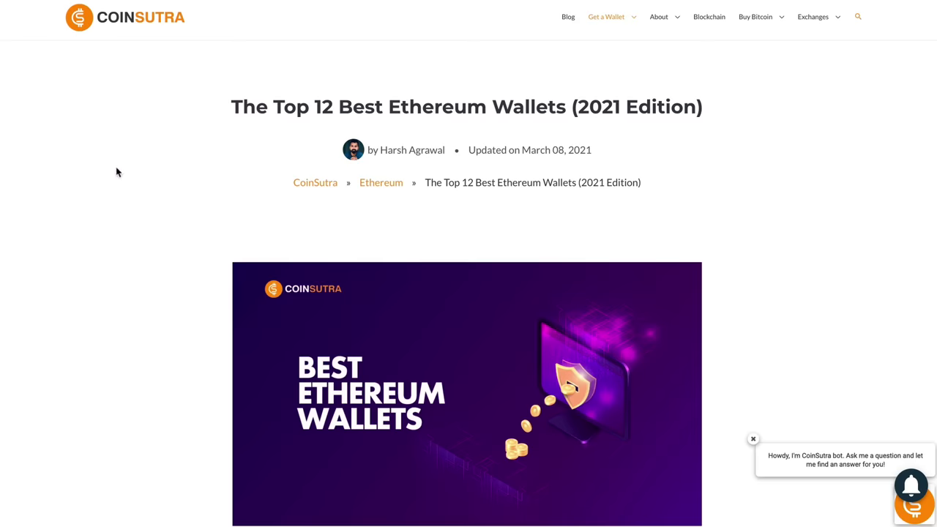
pyautogui.scroll(-8, 116, 171)
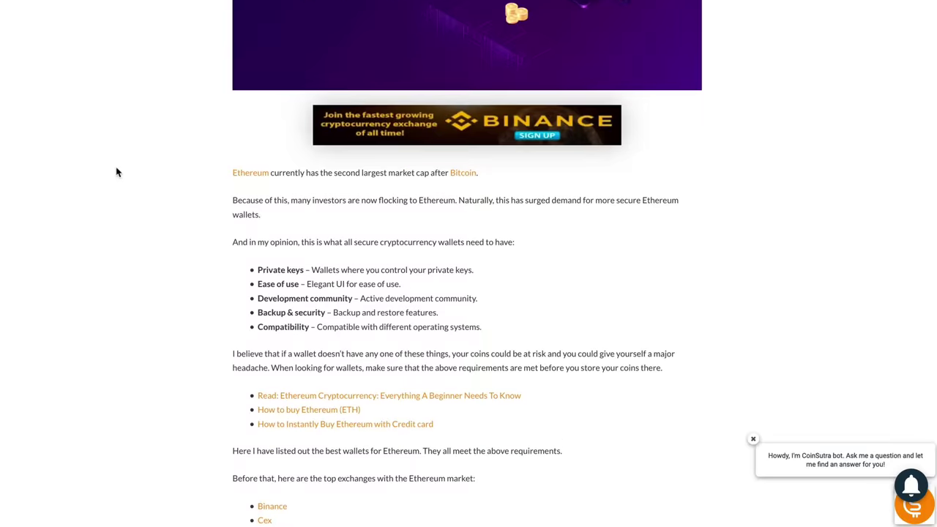
pyautogui.scroll(-4, 116, 171)
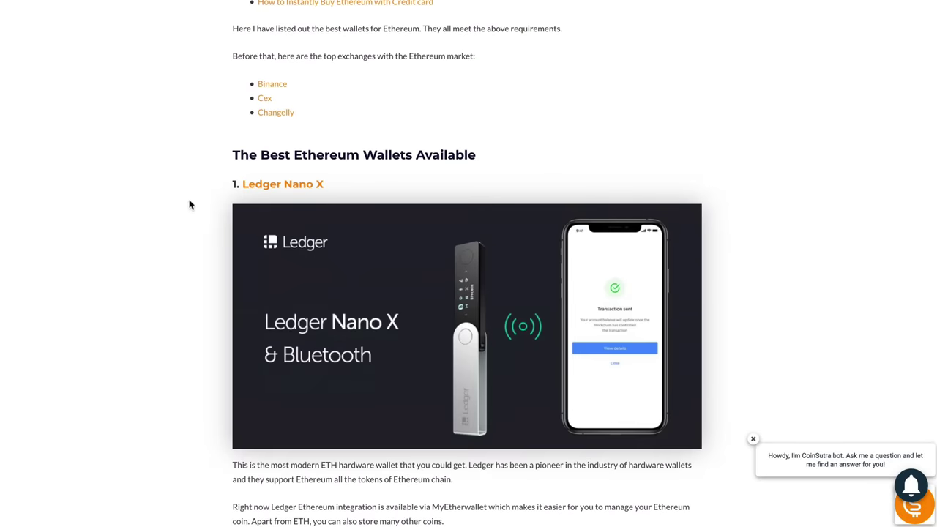
pyautogui.scroll(-5, 303, 194)
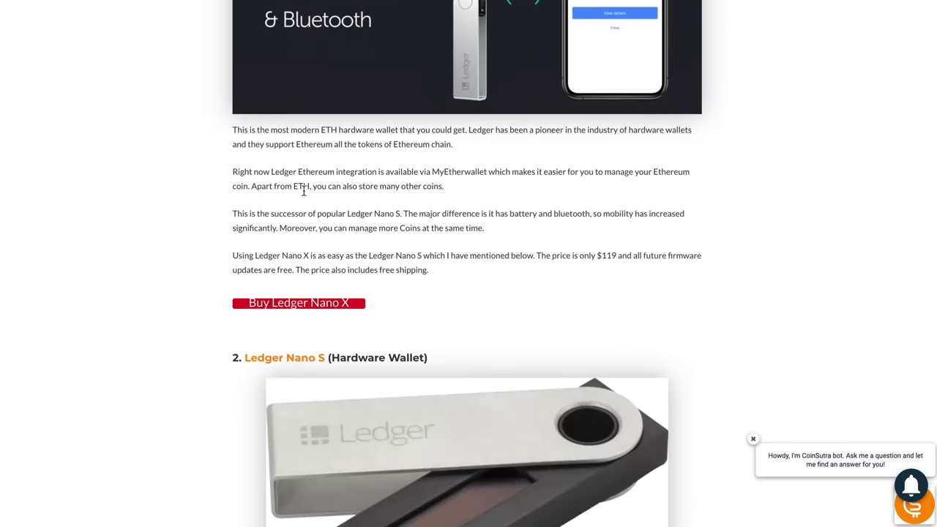
pyautogui.scroll(2, 154, 383)
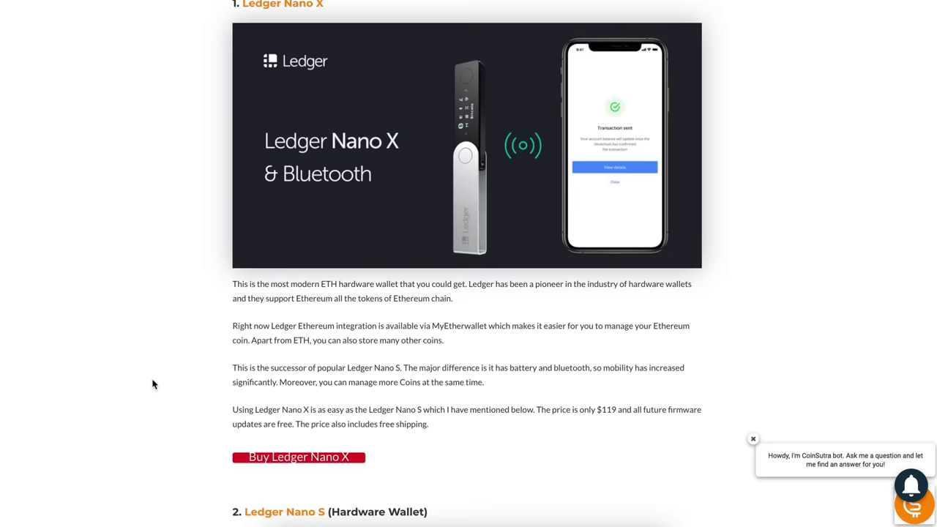
pyautogui.scroll(-1, 153, 383)
pyautogui.scroll(1, 286, 238)
pyautogui.scroll(1, 285, 238)
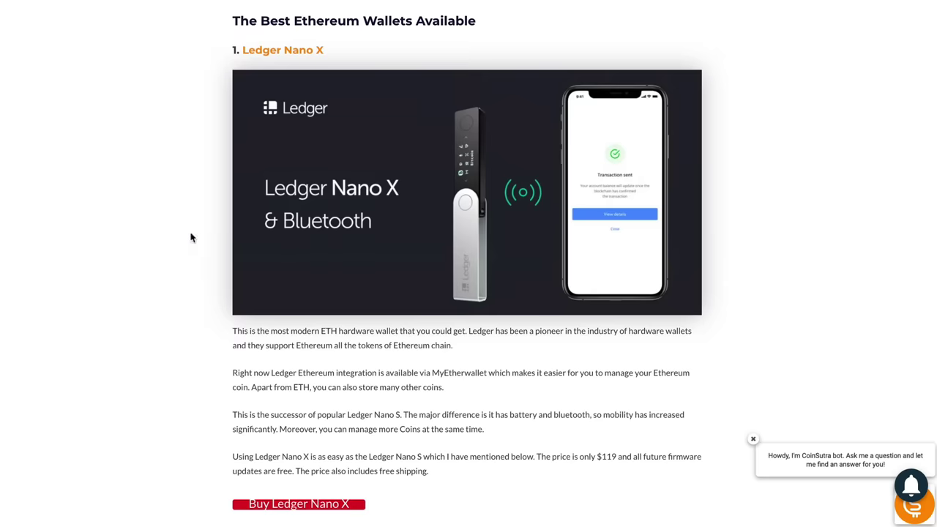
# Step: Compare the Ledger Nano S and Trezor hardware wallets with the Atomic Wallet entry in the article
pyautogui.scroll(-10, 190, 238)
pyautogui.scroll(-4, 191, 237)
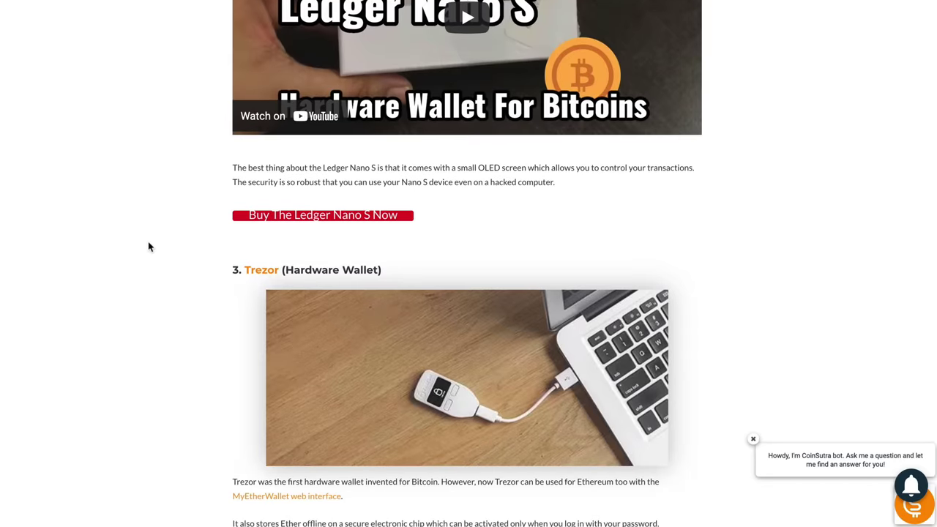
pyautogui.scroll(-4, 149, 248)
pyautogui.scroll(-2, 149, 247)
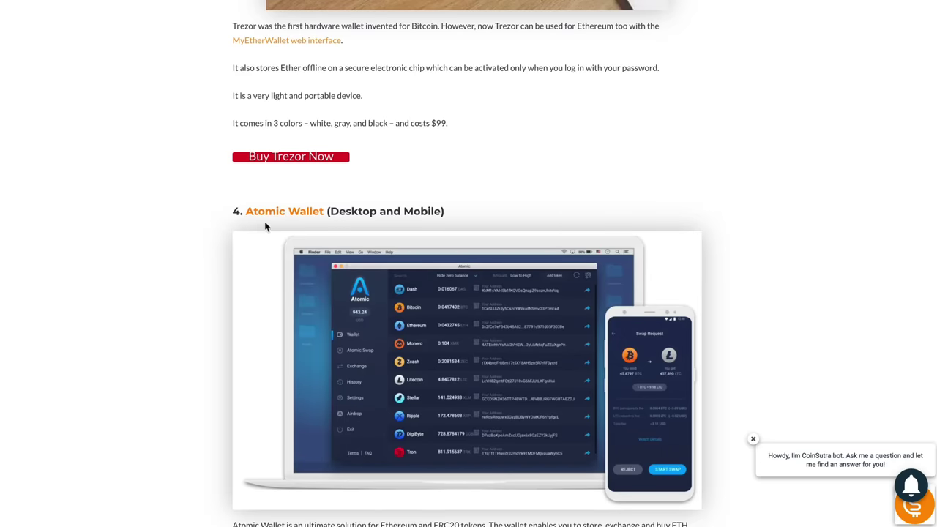
pyautogui.scroll(3, 122, 269)
pyautogui.scroll(10, 122, 269)
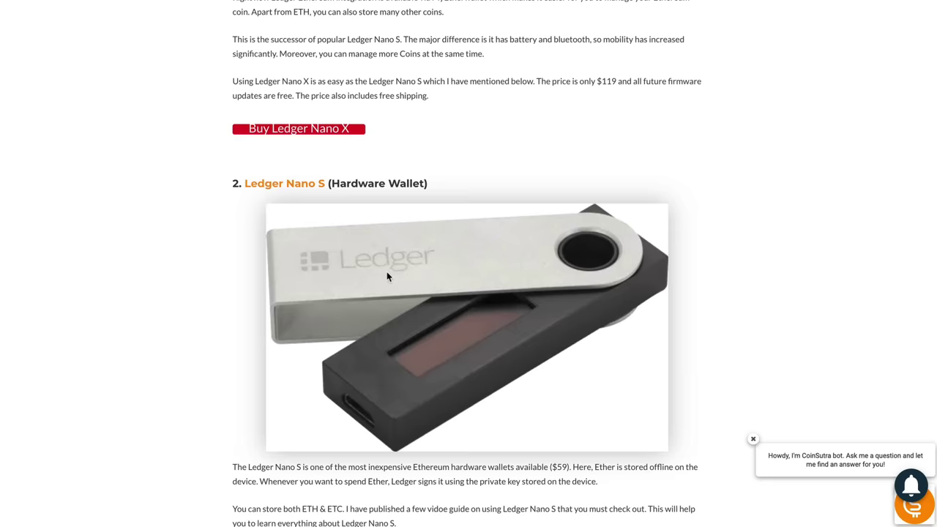
pyautogui.scroll(-10, 138, 271)
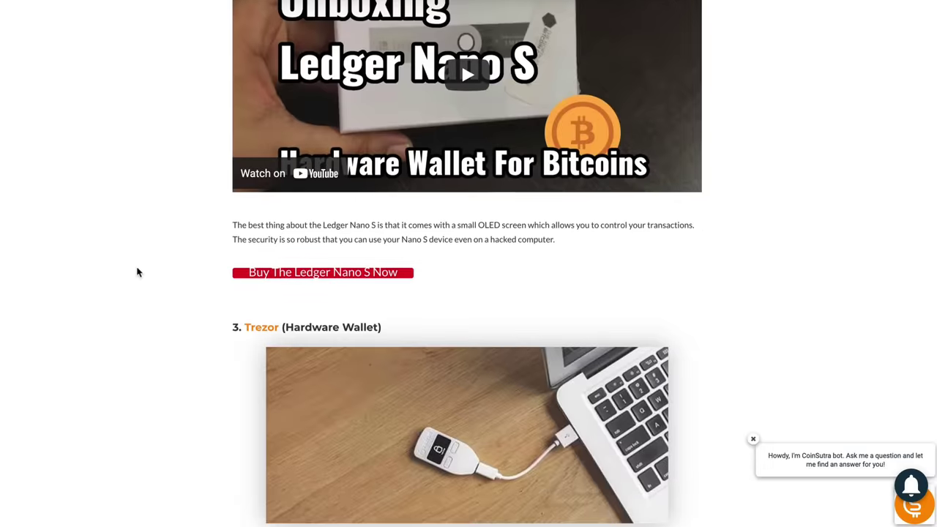
pyautogui.scroll(-7, 139, 272)
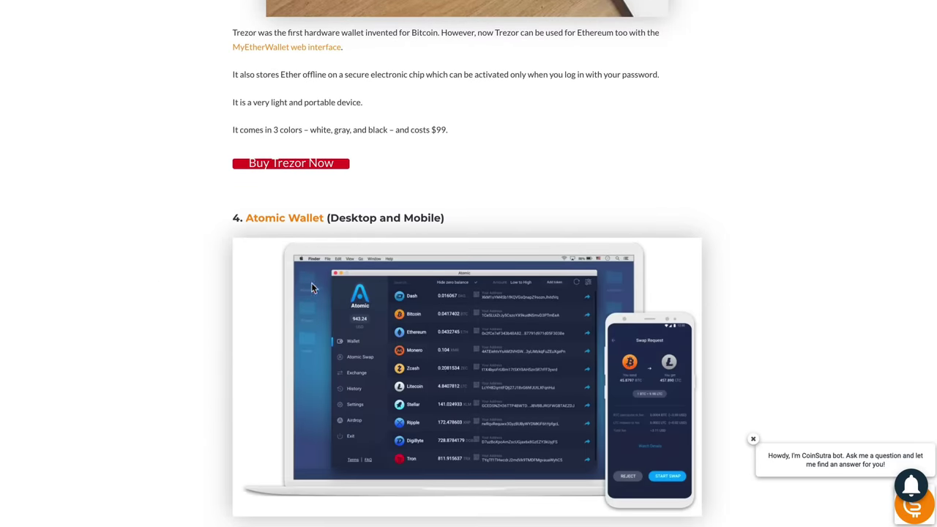
pyautogui.scroll(-1, 311, 282)
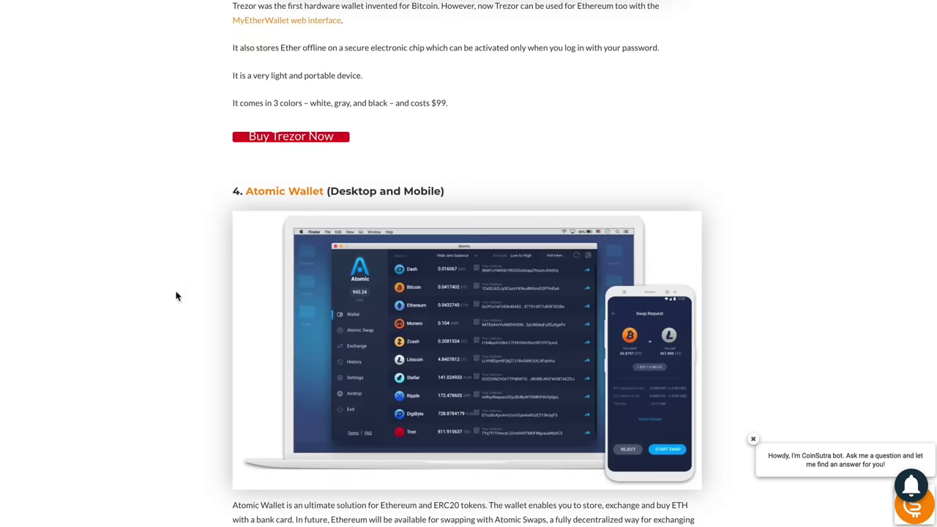
# Step: Look through the article's software wallets from Atomic Wallet and Guarda to Argent, Exodus, Jaxx and MetaMask
pyautogui.scroll(-4, 178, 278)
pyautogui.scroll(-8, 178, 279)
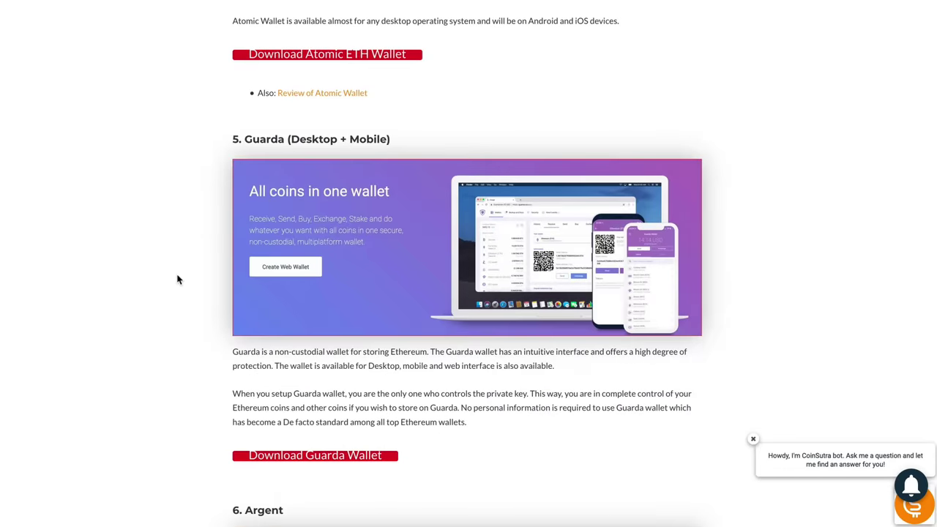
pyautogui.scroll(-8, 178, 278)
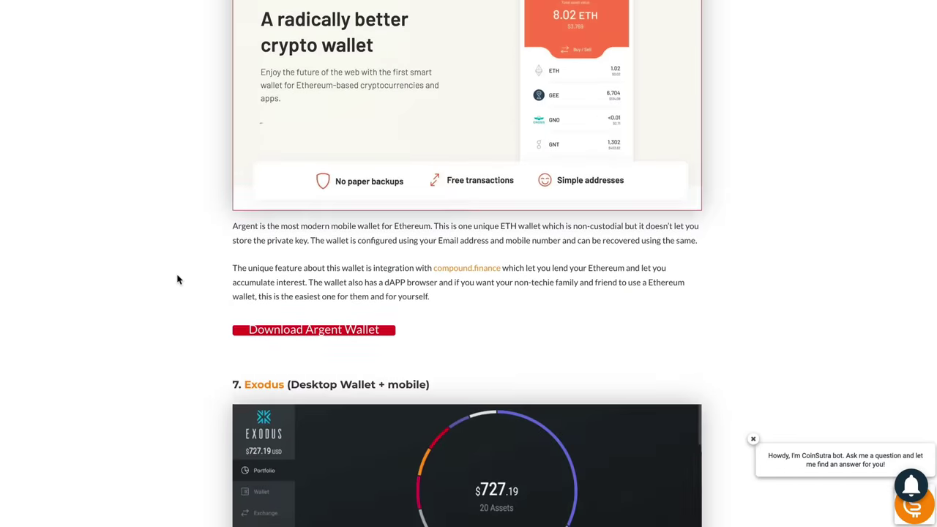
pyautogui.scroll(-9, 177, 279)
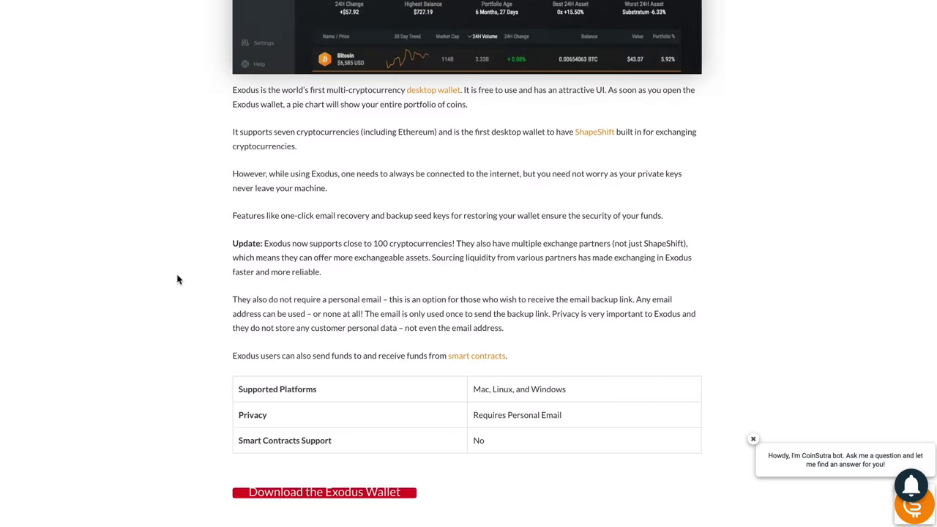
pyautogui.scroll(-7, 178, 279)
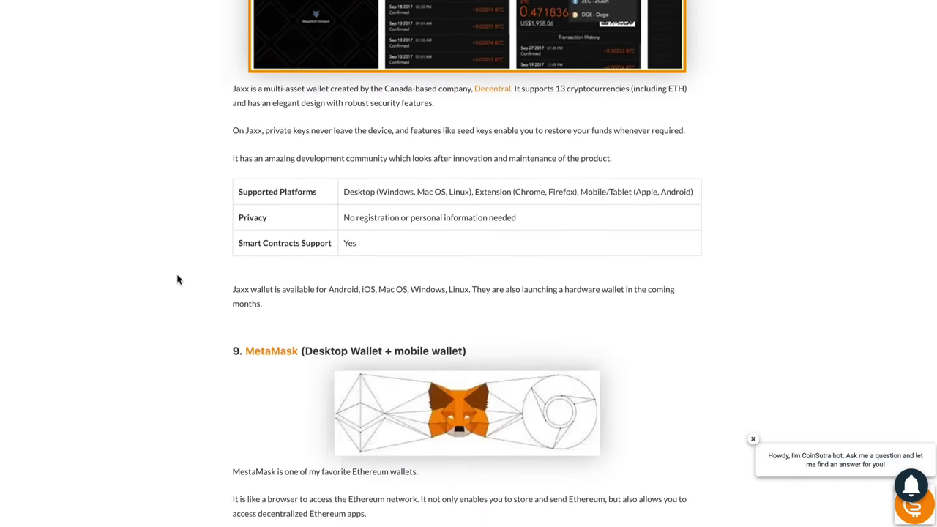
pyautogui.scroll(-2, 178, 279)
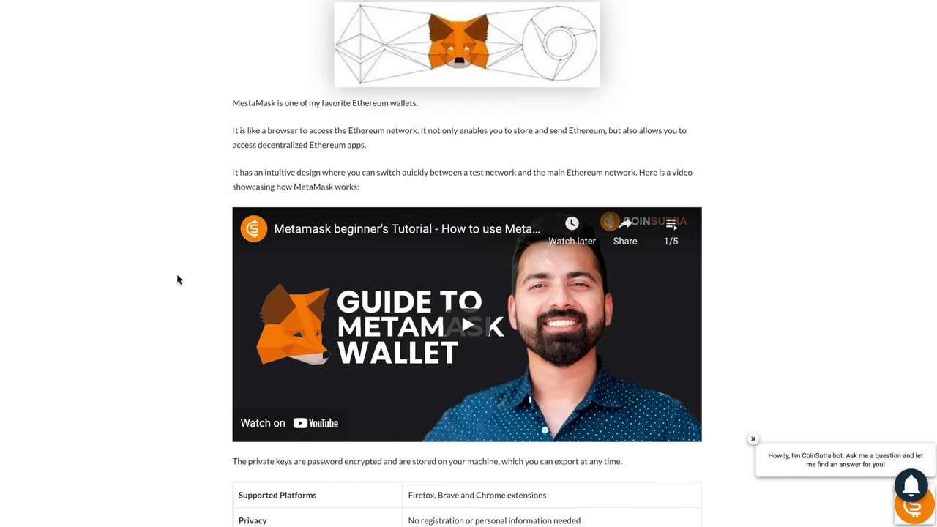
# Step: Review the Exodus and Atomic Wallet entries again and return to the Ledger hardware wallets at the start of the list
pyautogui.scroll(12, 177, 279)
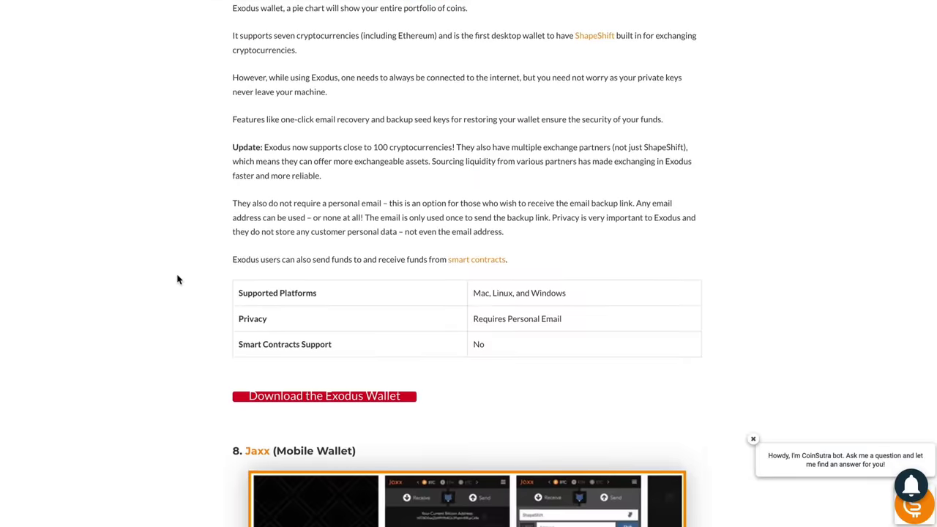
pyautogui.scroll(6, 177, 279)
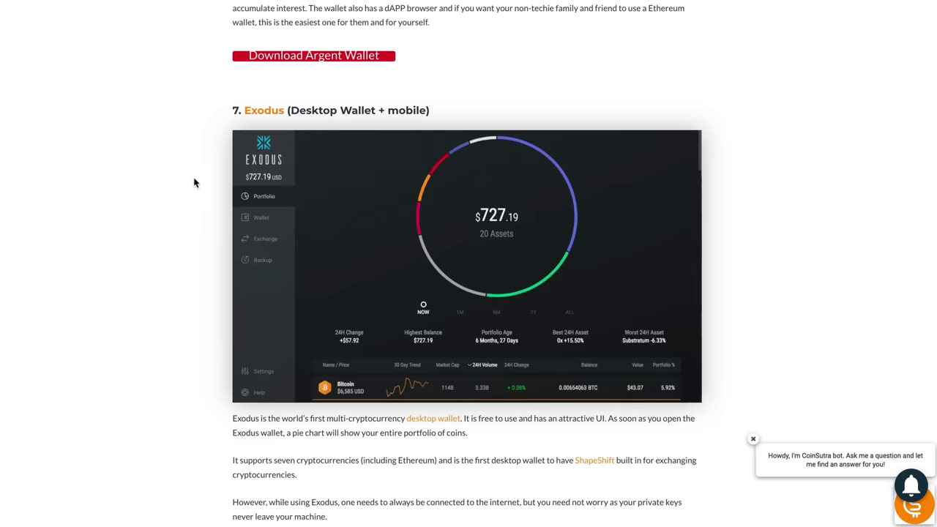
pyautogui.scroll(9, 194, 183)
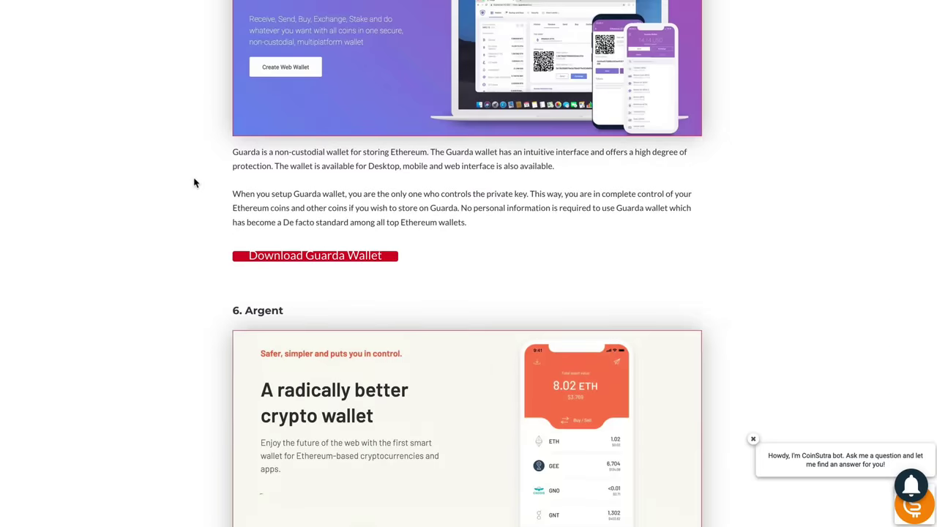
pyautogui.scroll(8, 194, 183)
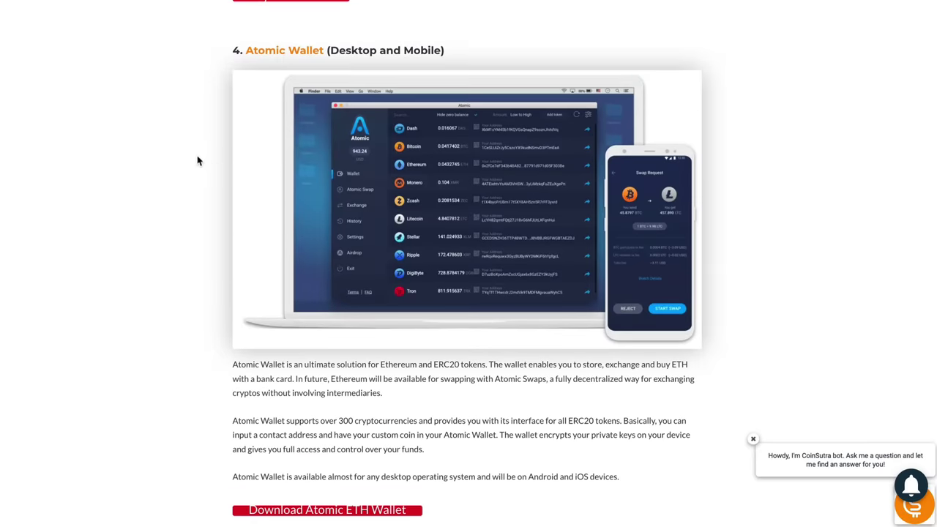
pyautogui.scroll(3, 183, 159)
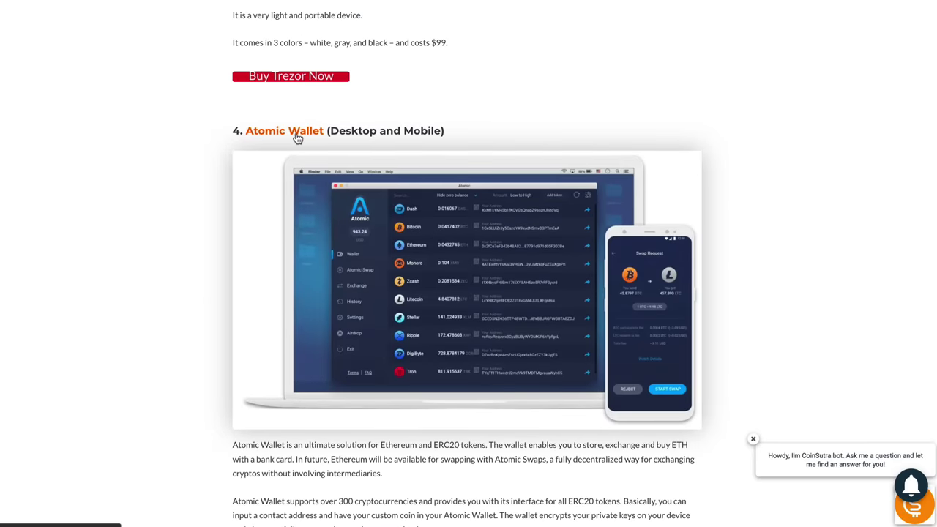
pyautogui.scroll(9, 194, 241)
pyautogui.scroll(7, 196, 242)
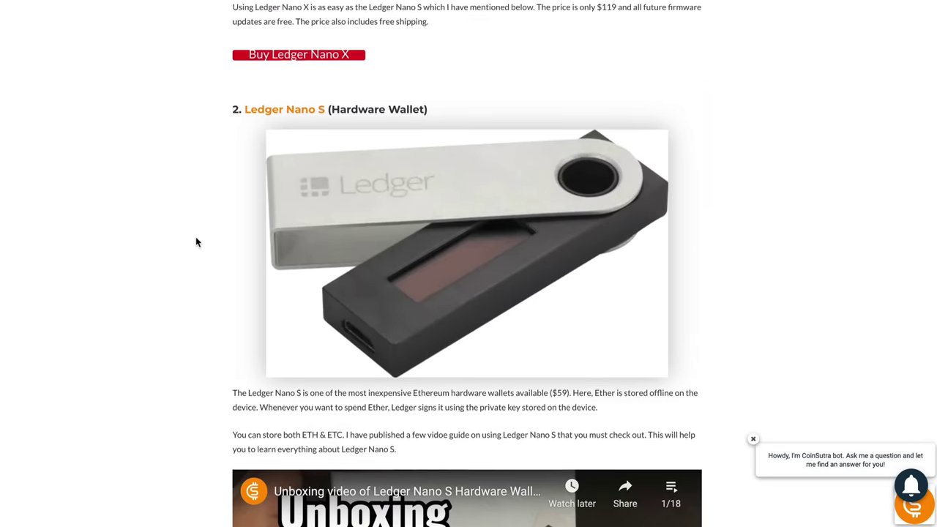
pyautogui.scroll(6, 229, 235)
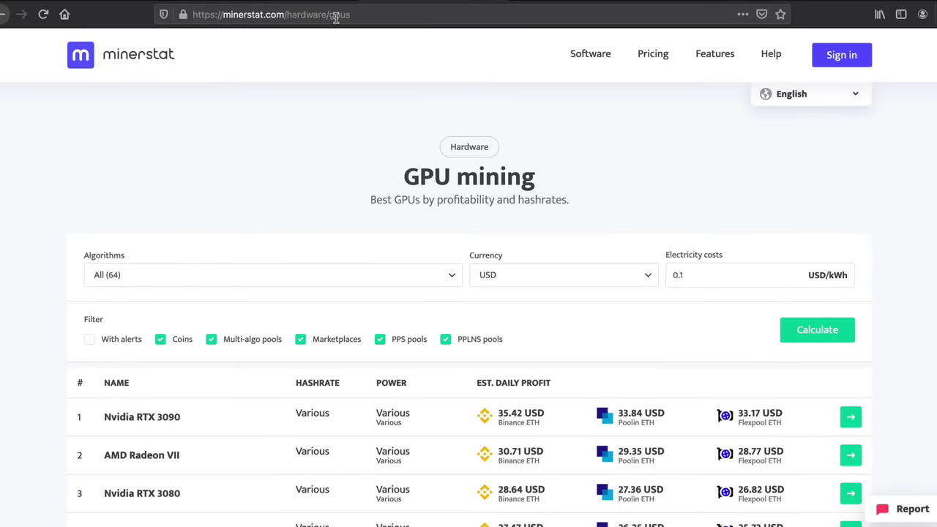
# Step: Examine minerstat's GPU mining ranking and check the Binance ETH daily profit estimate for the Nvidia RTX 3070
pyautogui.scroll(-5, 226, 134)
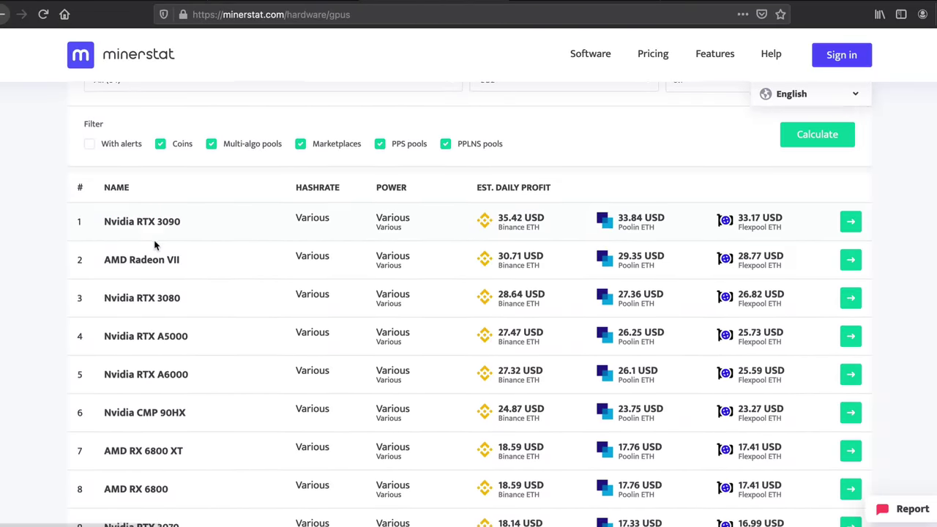
pyautogui.scroll(-2, 154, 245)
pyautogui.scroll(-3, 155, 245)
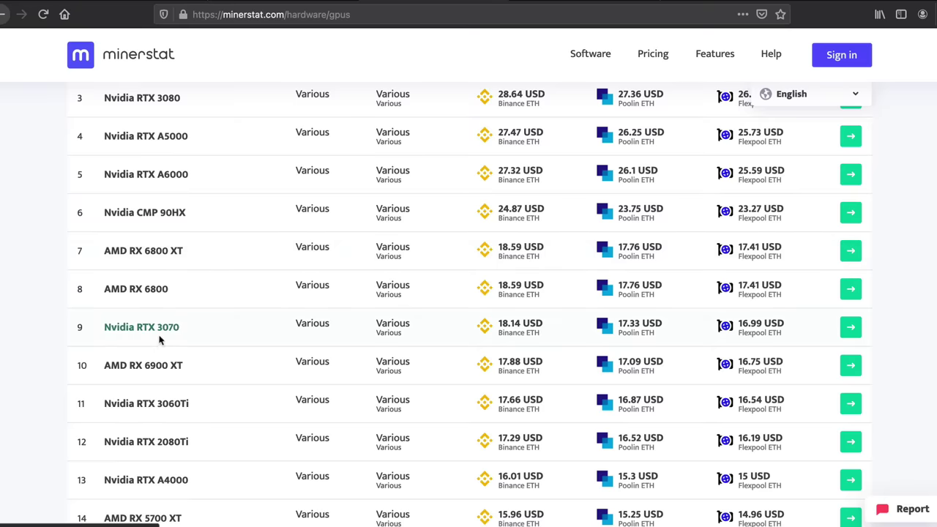
pyautogui.moveTo(513, 330)
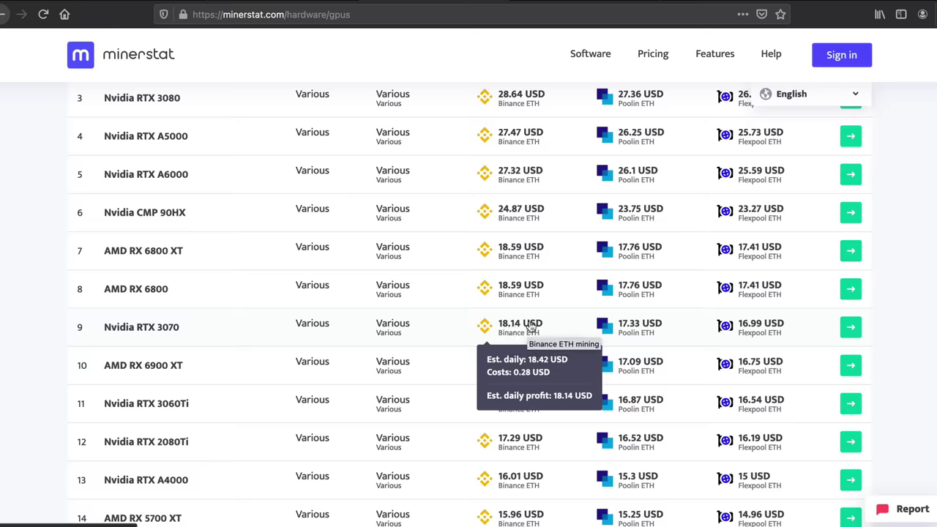
pyautogui.scroll(3, 532, 327)
pyautogui.scroll(-6, 157, 156)
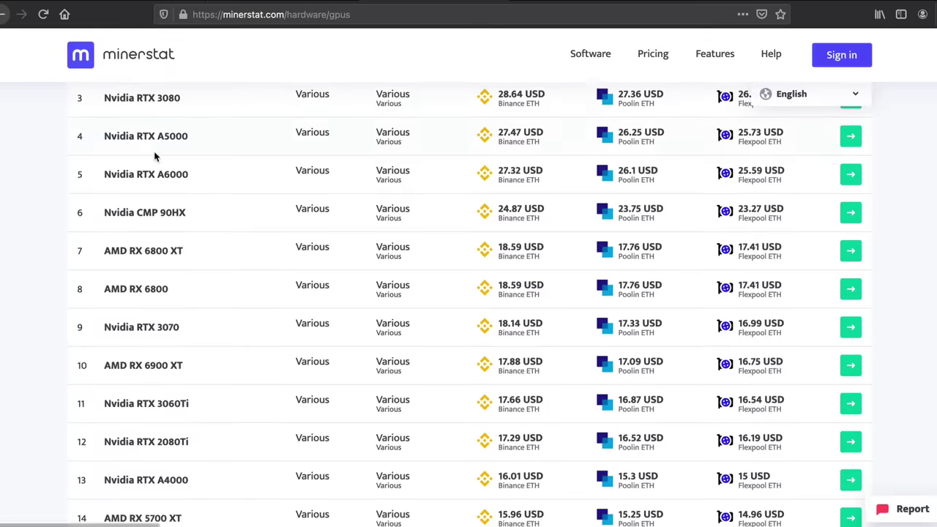
# Step: Compare the estimated daily profits of lower-ranked GPUs, including the Nvidia RTX 3060 and RTX 2080, with the highest-ranked cards
pyautogui.scroll(-1, 152, 247)
pyautogui.scroll(-8, 152, 247)
pyautogui.scroll(-2, 152, 247)
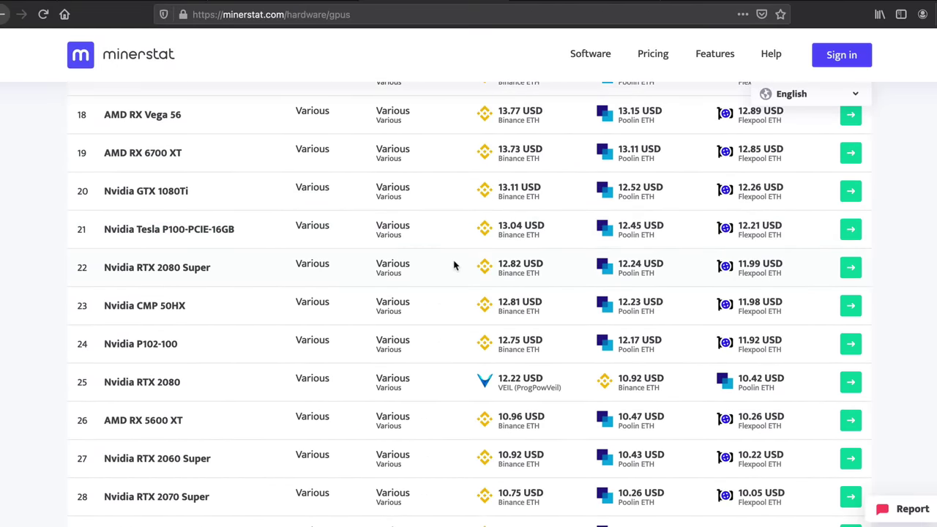
pyautogui.scroll(-2, 454, 268)
pyautogui.scroll(-4, 287, 273)
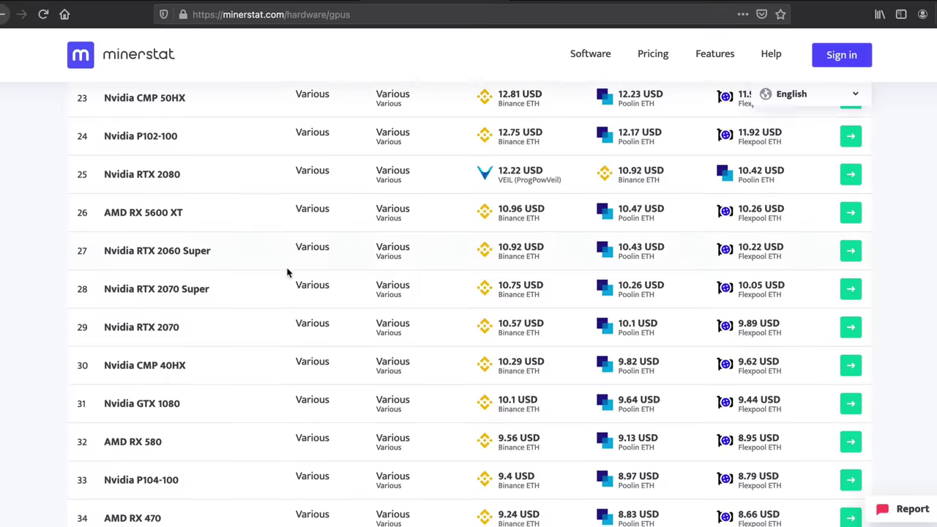
pyautogui.scroll(20, 286, 273)
pyautogui.scroll(4, 287, 273)
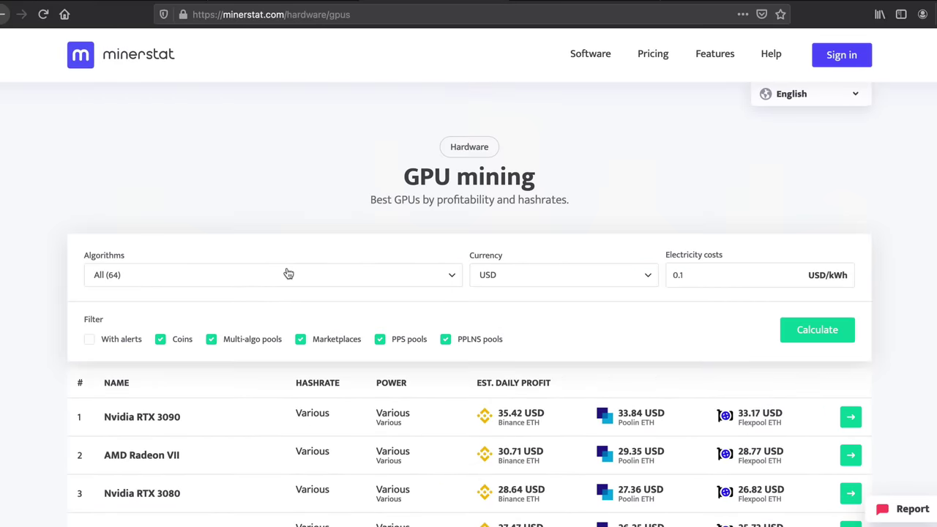
pyautogui.scroll(-20, 289, 273)
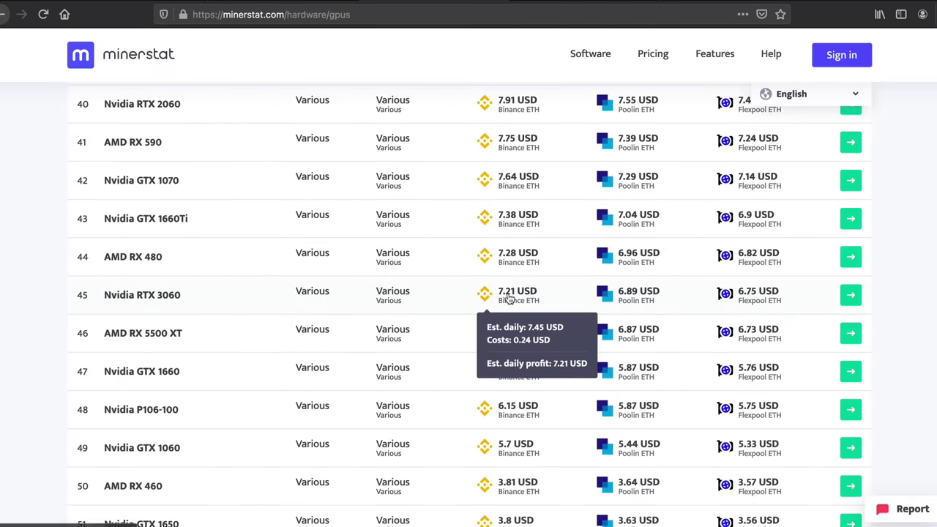
pyautogui.scroll(4, 507, 296)
pyautogui.scroll(13, 507, 297)
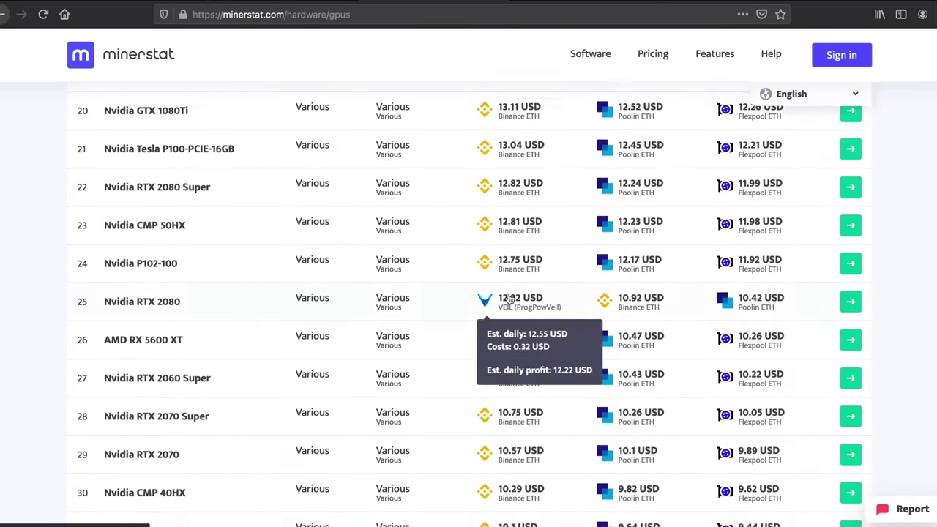
pyautogui.scroll(6, 507, 296)
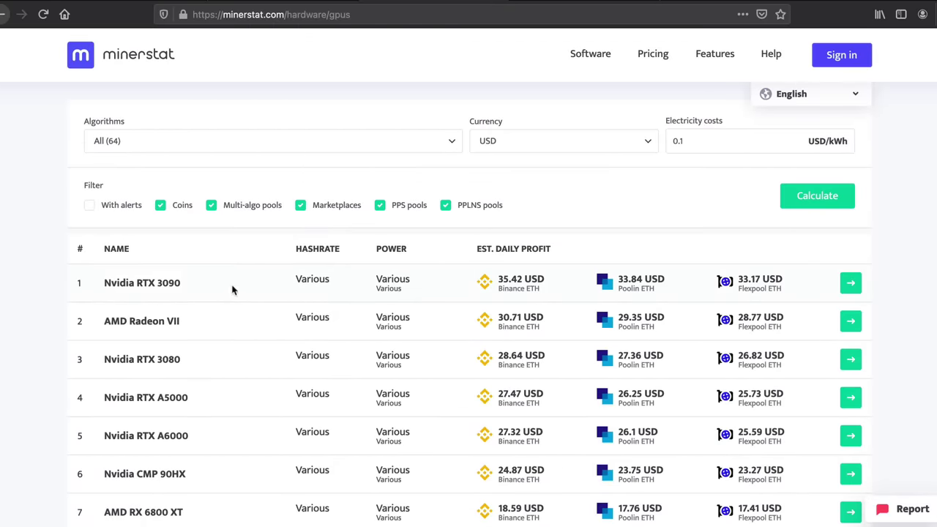
# Step: Look through minerstat's home page features and mining software, including the Windows mining page, and return to the home page
pyautogui.moveTo(504, 287)
pyautogui.hotkey('alt', 'Left')
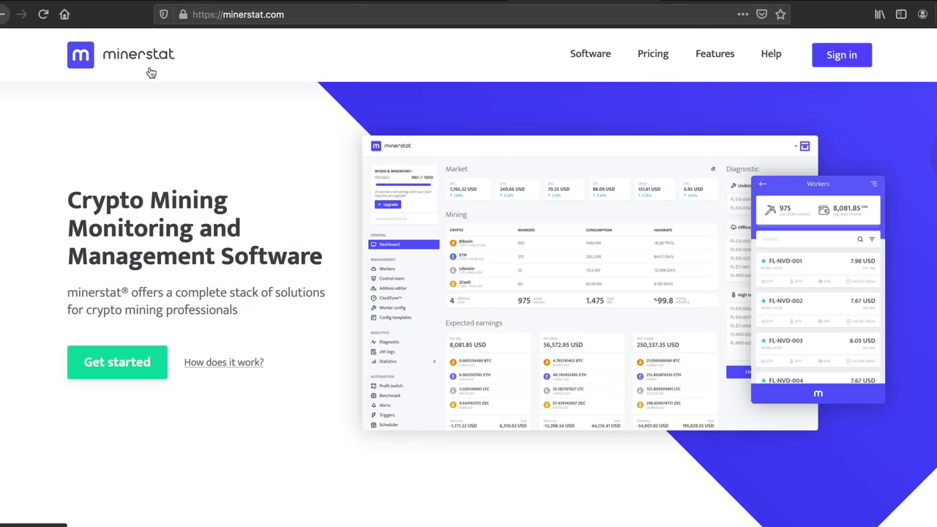
pyautogui.scroll(-2, 188, 159)
pyautogui.scroll(-10, 189, 159)
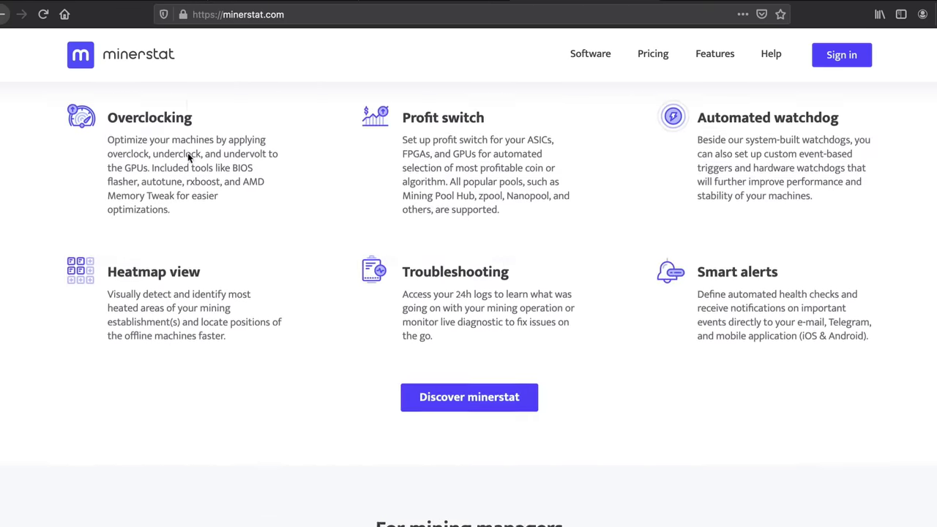
pyautogui.scroll(-10, 188, 156)
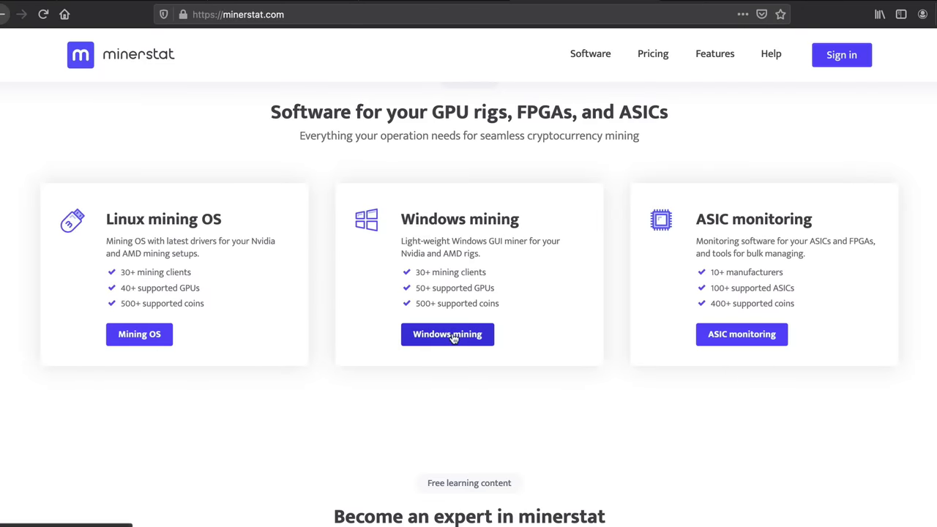
pyautogui.click(453, 337)
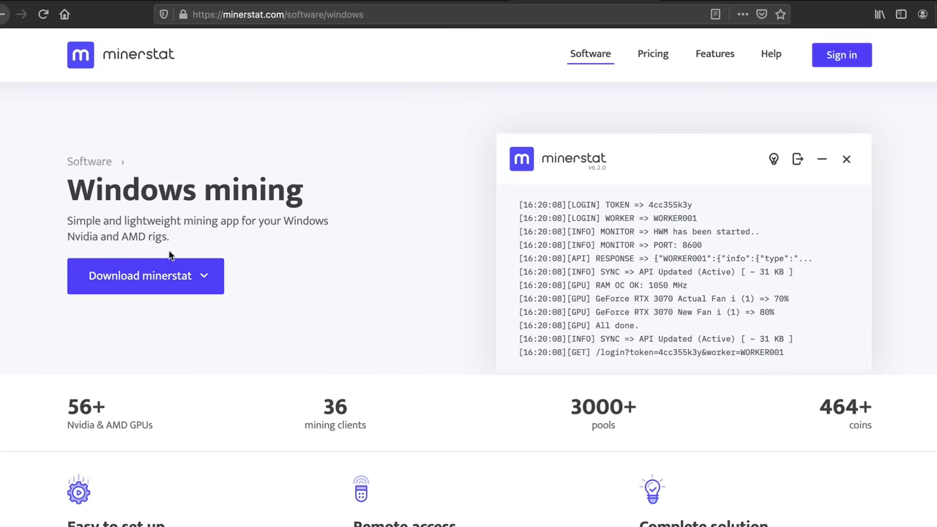
pyautogui.click(6, 14)
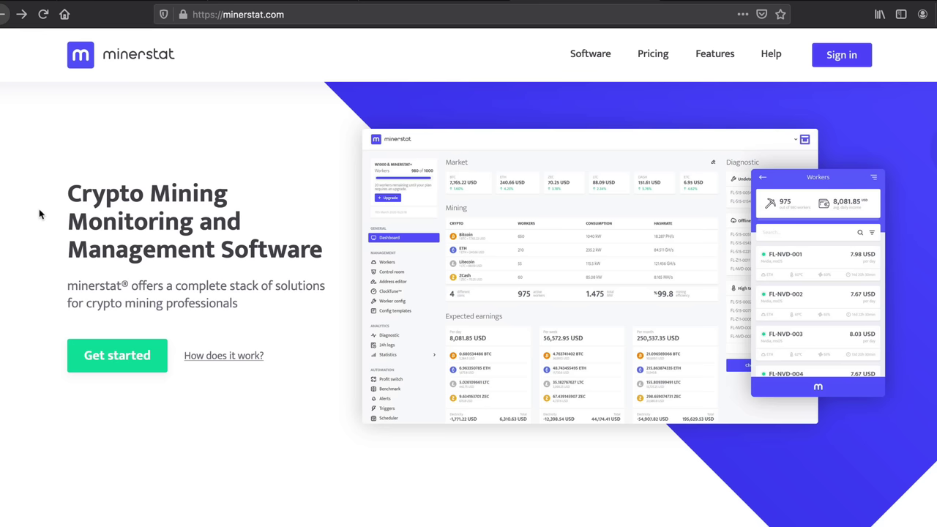
# Step: Open minerstat's account registration page, preview the light theme and switch back to the dark theme
pyautogui.click(109, 358)
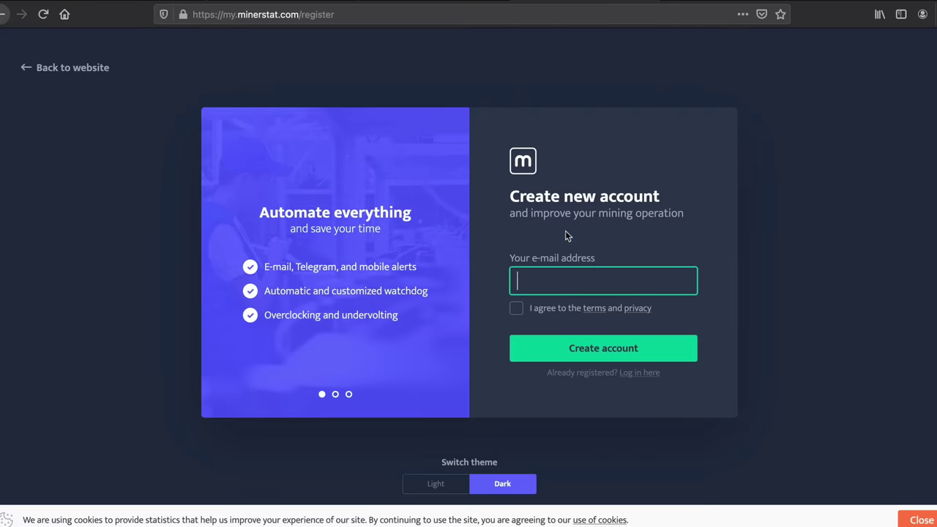
pyautogui.click(423, 485)
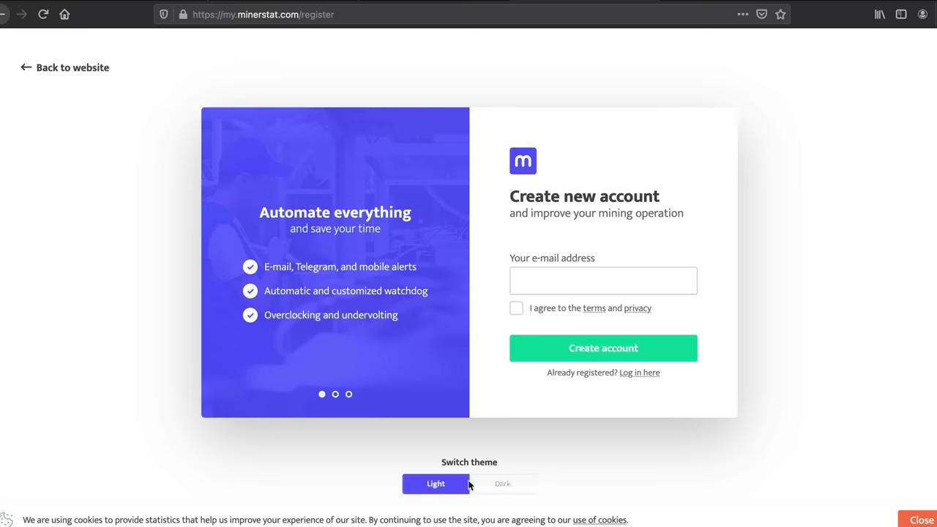
pyautogui.click(493, 484)
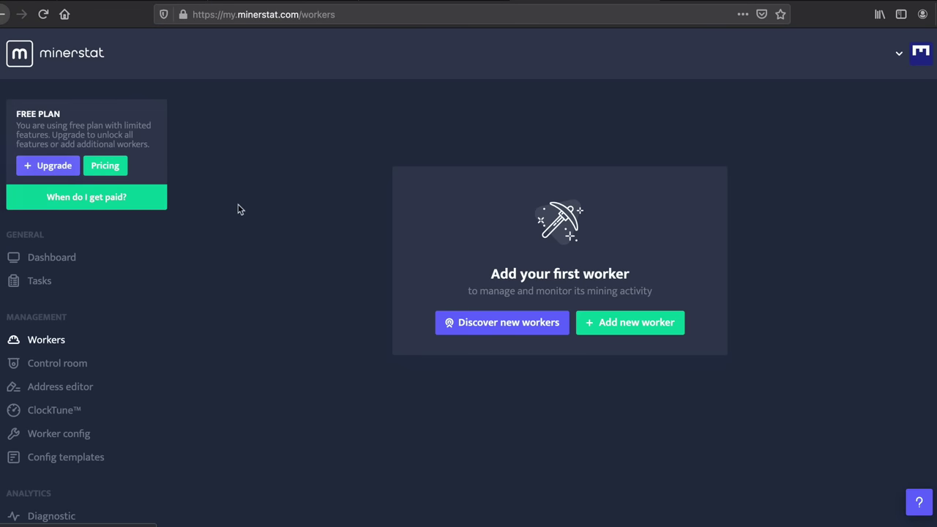
# Step: Start adding a new worker and set its type to Nvidia
pyautogui.click(625, 332)
pyautogui.scroll(-3, 632, 214)
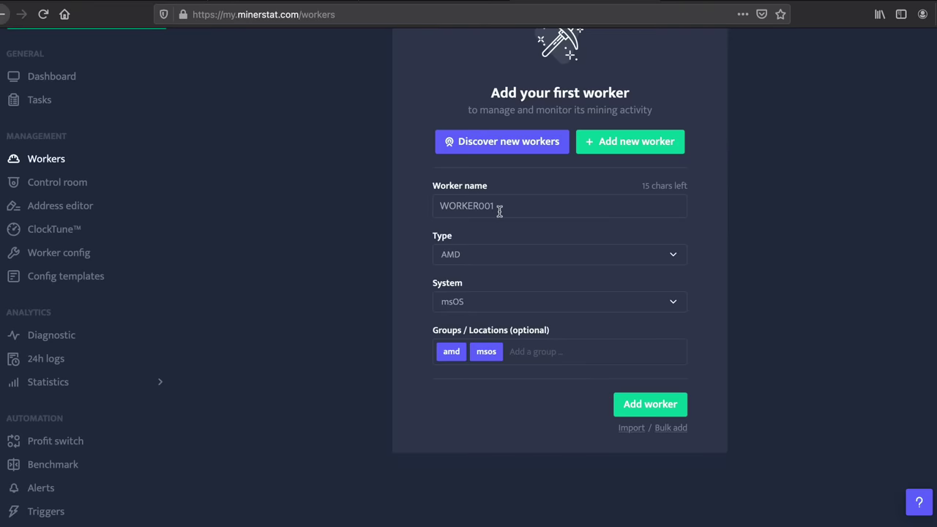
pyautogui.click(476, 252)
pyautogui.click(472, 257)
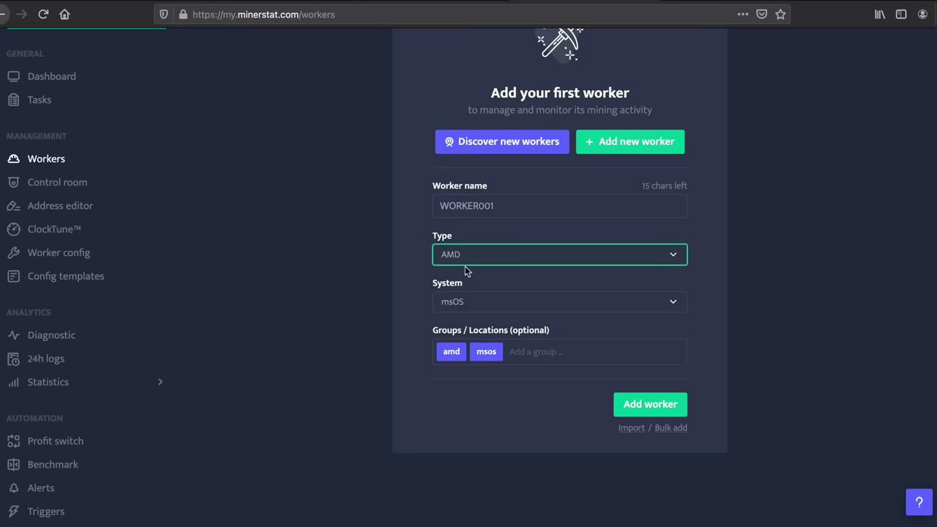
pyautogui.click(455, 262)
pyautogui.click(453, 265)
pyautogui.click(455, 262)
pyautogui.click(460, 269)
# Step: Set the worker's system to Windows and add WORKER001 to the account
pyautogui.click(480, 301)
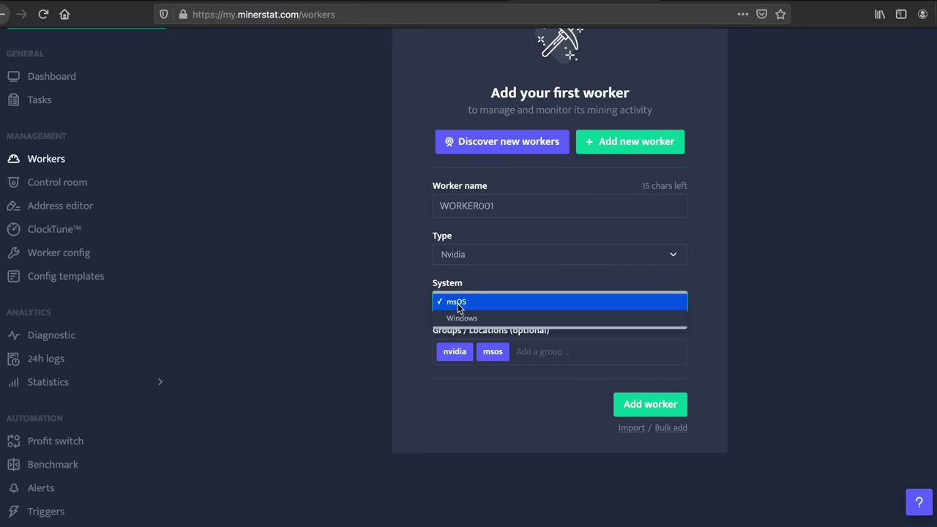
pyautogui.click(479, 319)
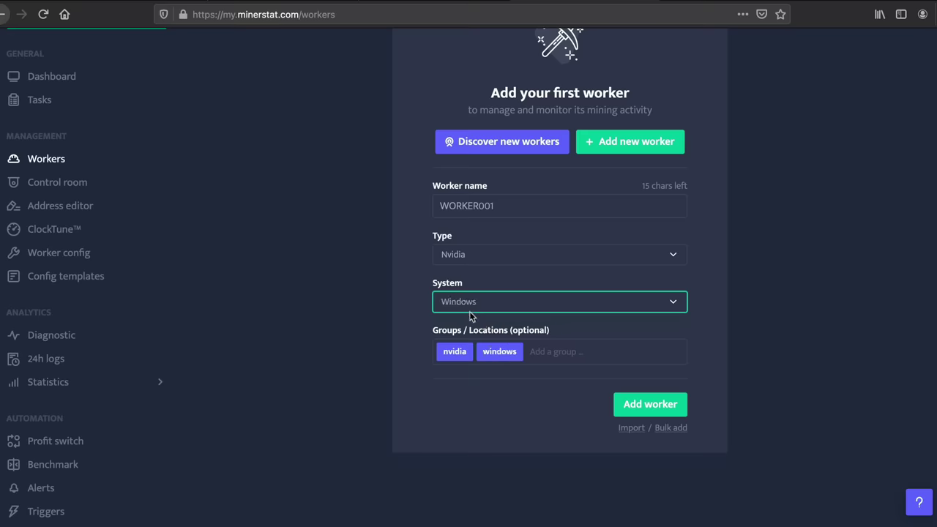
pyautogui.click(671, 406)
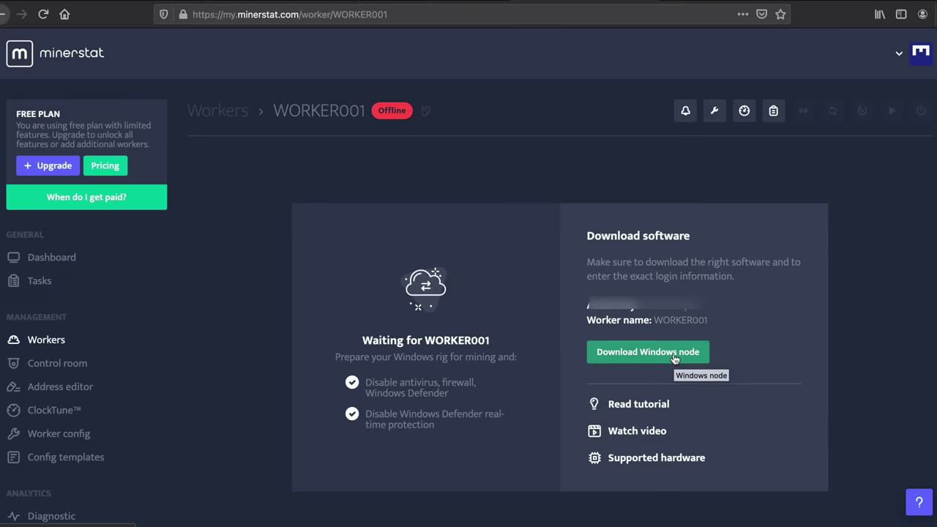
# Step: Check the pools in the address editor and delete every wallet tag except ETH
pyautogui.scroll(-1, 215, 265)
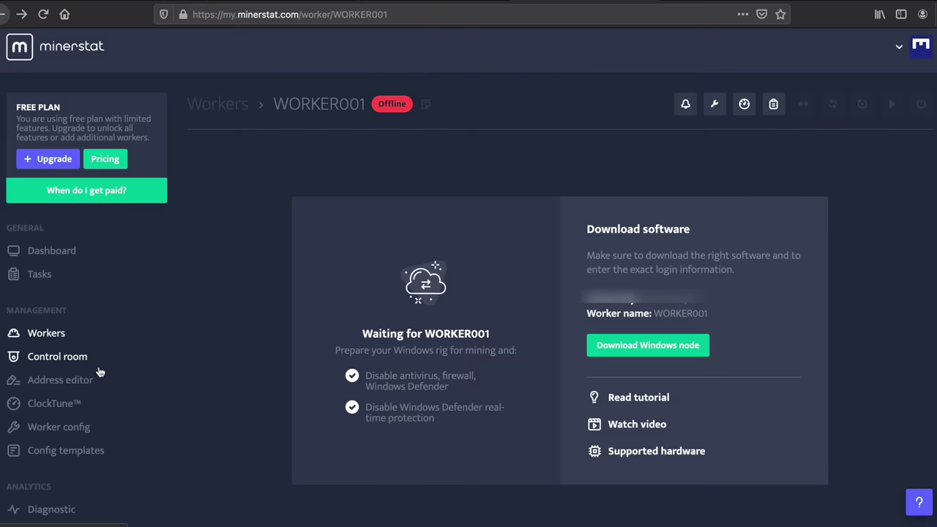
pyautogui.click(54, 382)
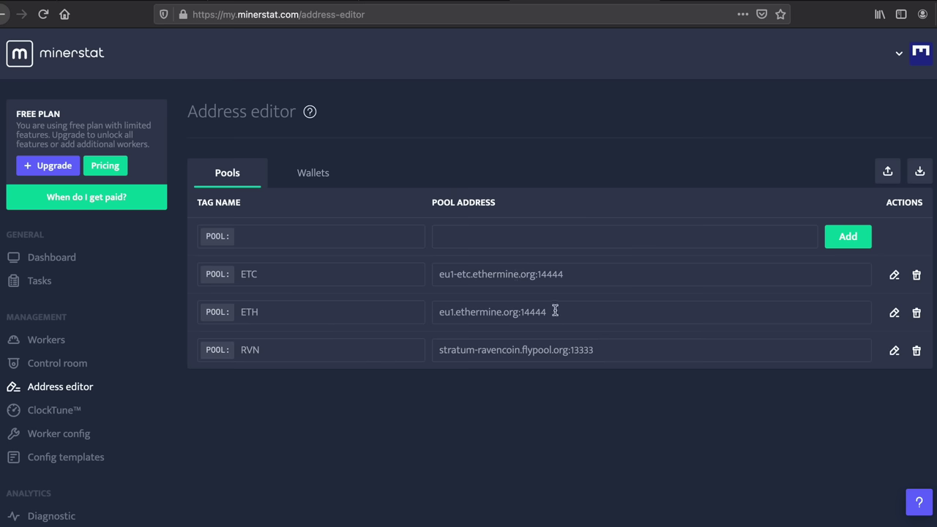
pyautogui.click(301, 176)
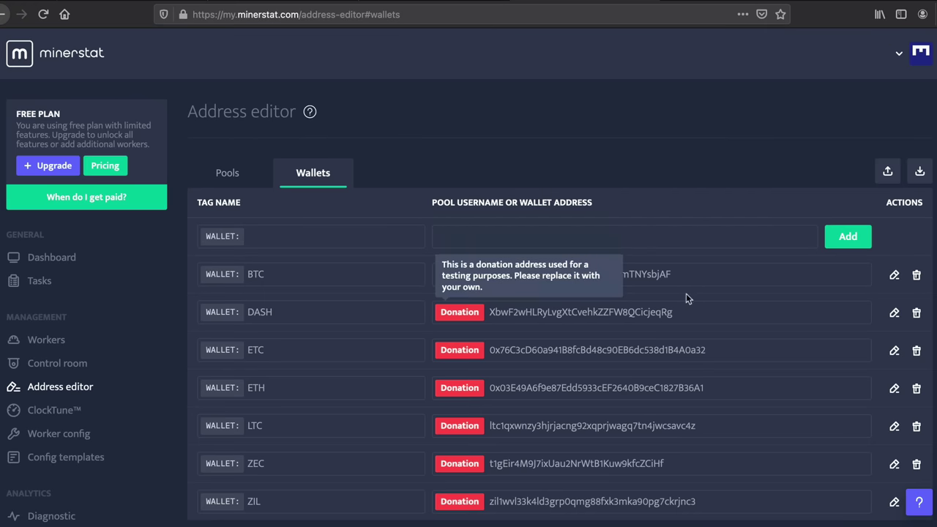
pyautogui.click(916, 276)
pyautogui.click(646, 331)
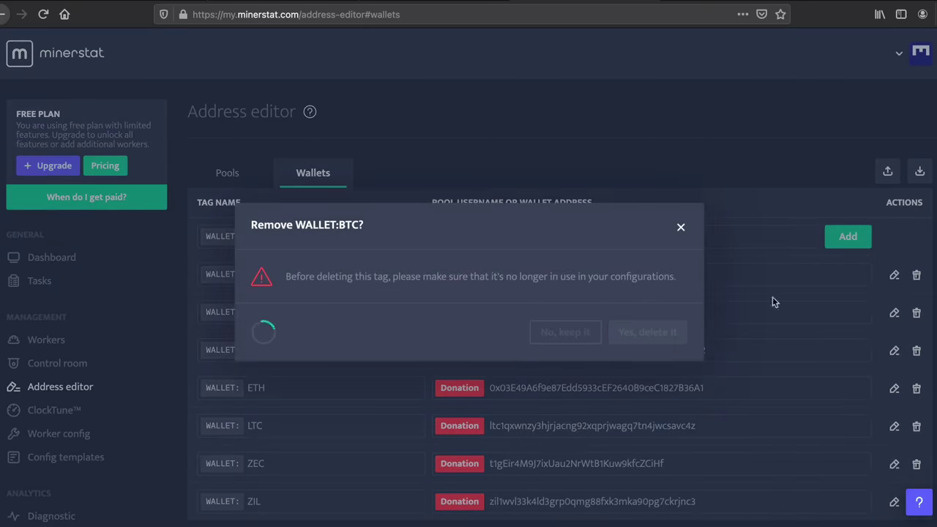
pyautogui.click(681, 228)
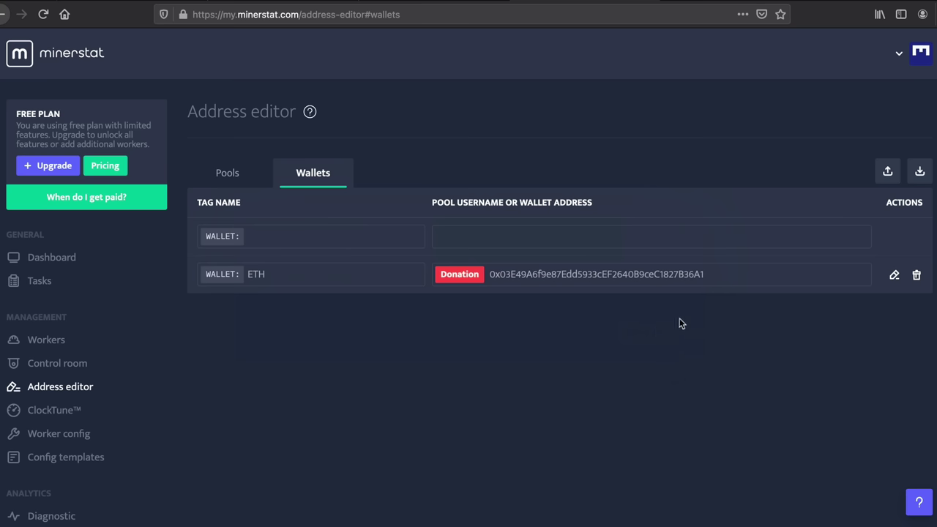
# Step: Change the last character of the ETH wallet's donation address to 2 and save the entry
pyautogui.click(894, 275)
pyautogui.moveTo(730, 273); pyautogui.dragTo(489, 274)
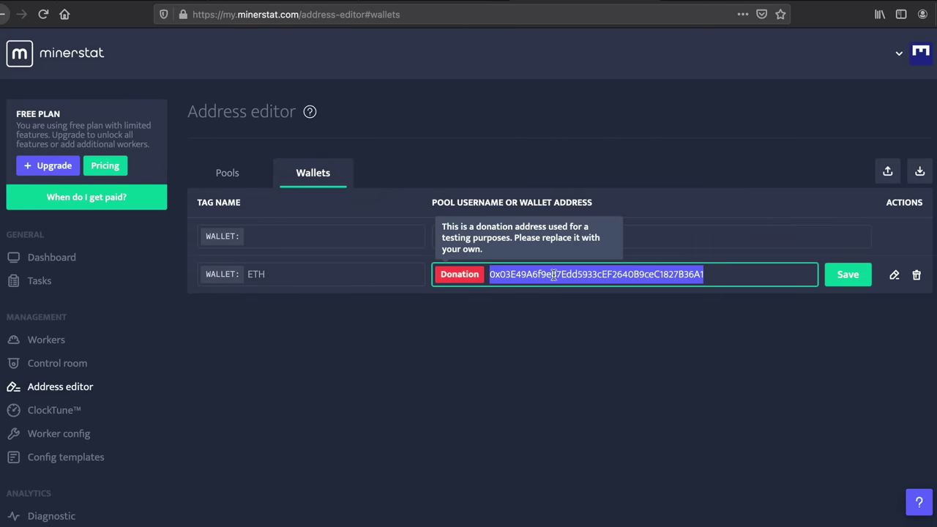
pyautogui.click(725, 276)
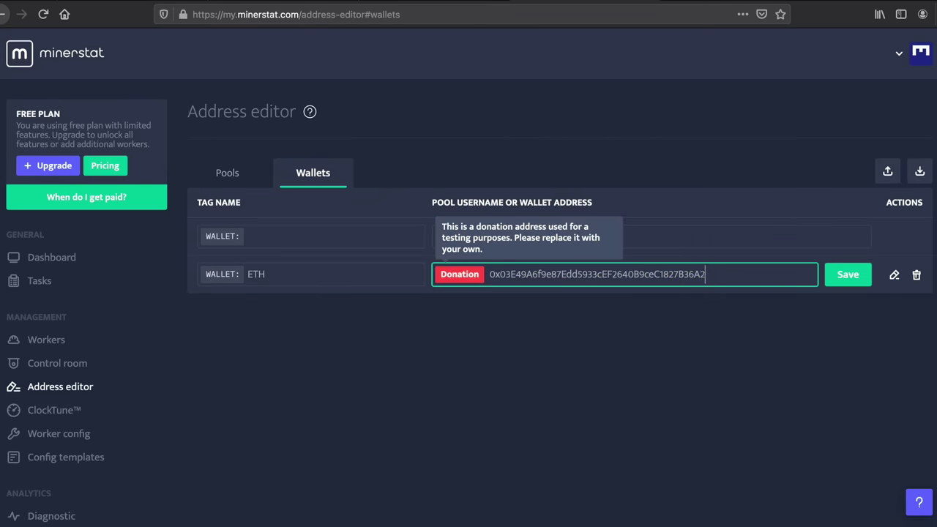
pyautogui.click(846, 275)
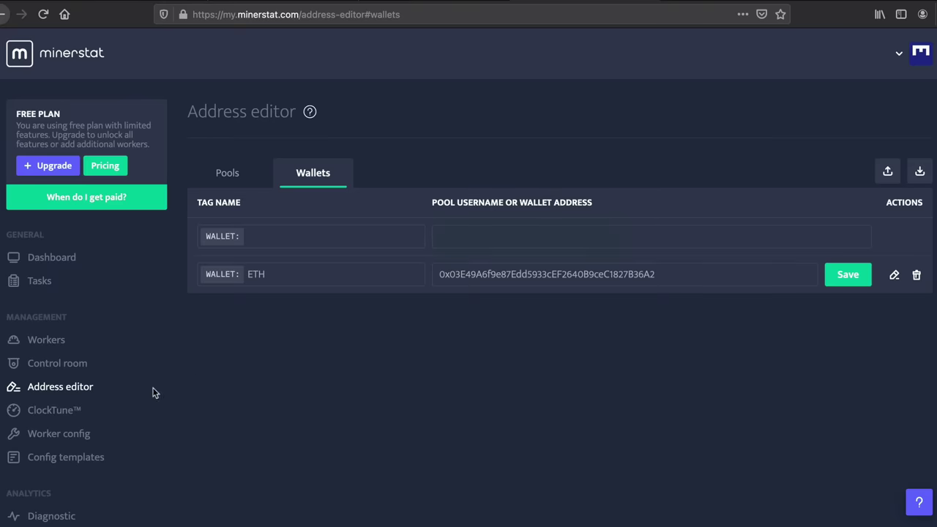
# Step: Open the worker configuration for WORKER001 and review its general settings, default client and PHOENIX-ETH section
pyautogui.click(80, 426)
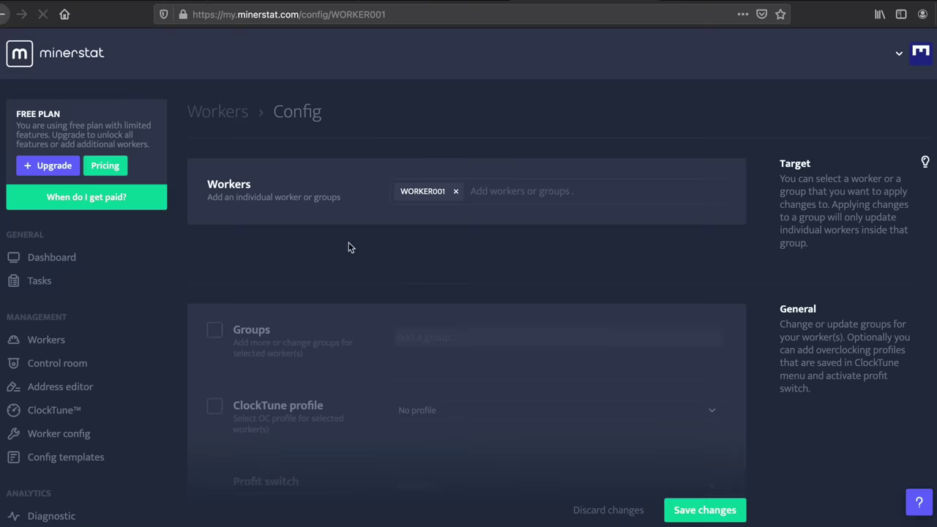
pyautogui.scroll(-4, 357, 204)
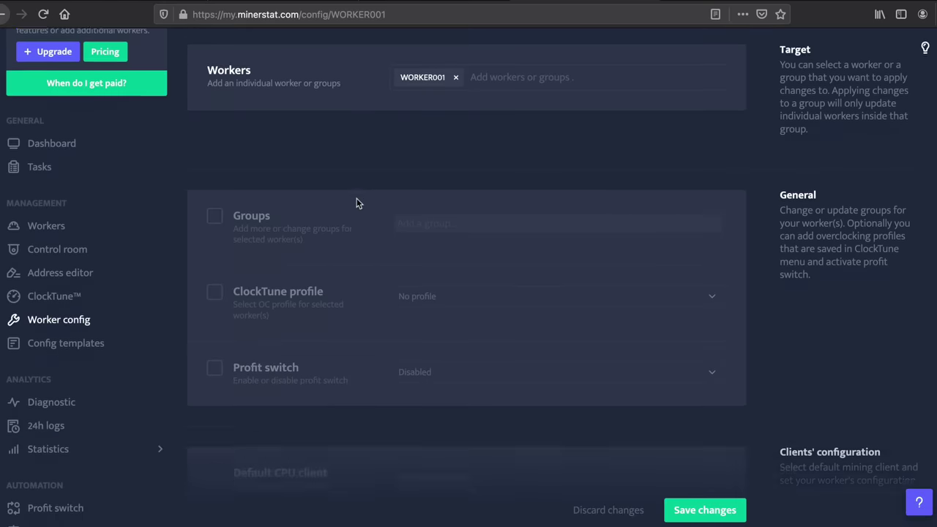
pyautogui.scroll(-2, 349, 204)
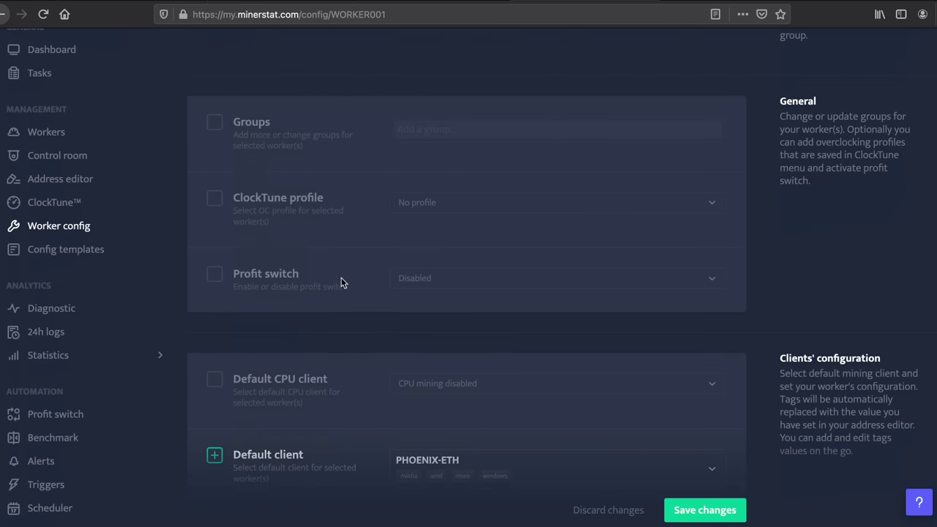
pyautogui.scroll(-6, 358, 279)
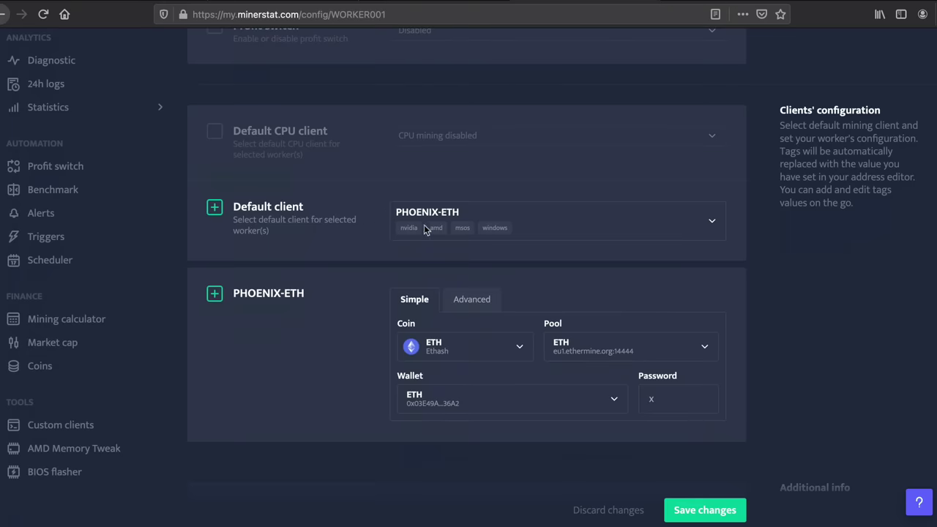
pyautogui.scroll(-1, 477, 222)
pyautogui.scroll(-3, 477, 223)
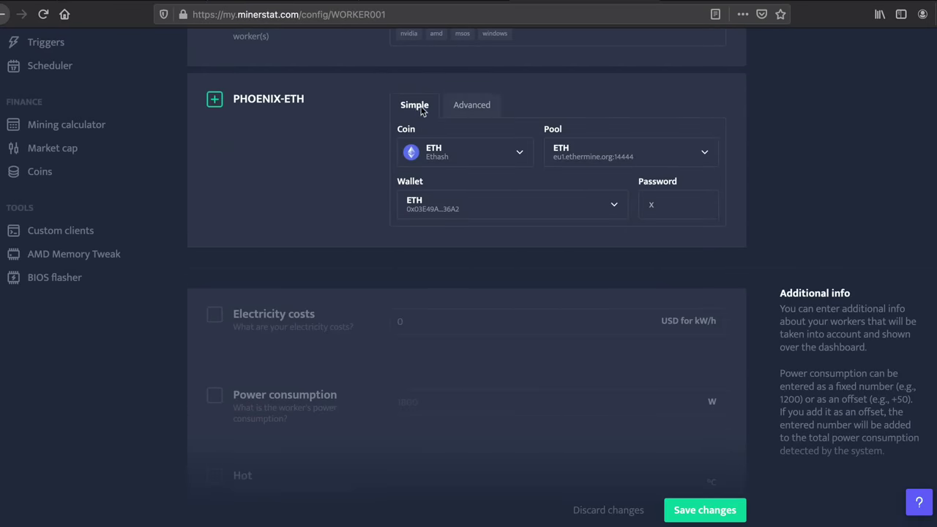
# Step: Compare the Simple and Advanced views of the PHOENIX-ETH client configuration and return to Simple
pyautogui.click(472, 108)
pyautogui.click(414, 108)
pyautogui.click(469, 106)
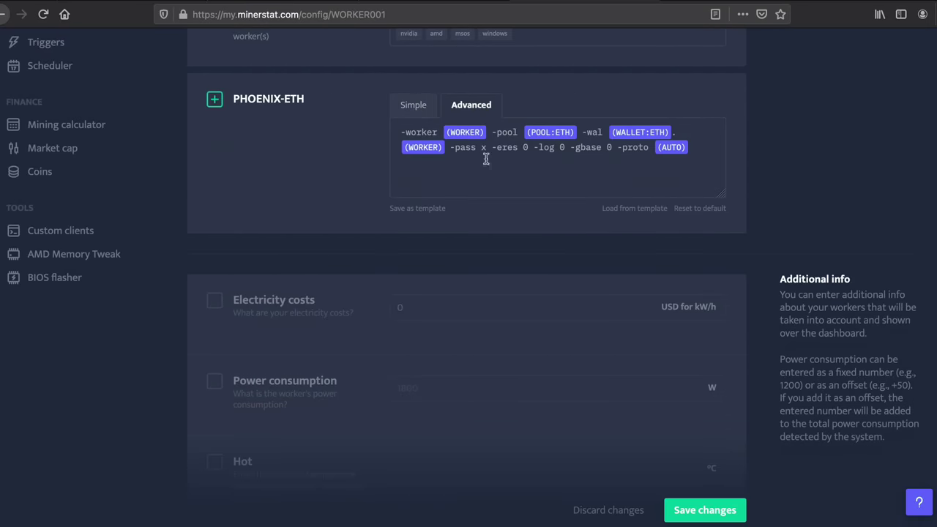
pyautogui.click(414, 110)
# Step: Find ETH (Ethash) in the coin choices and select it for the PHOENIX-ETH client
pyautogui.click(457, 152)
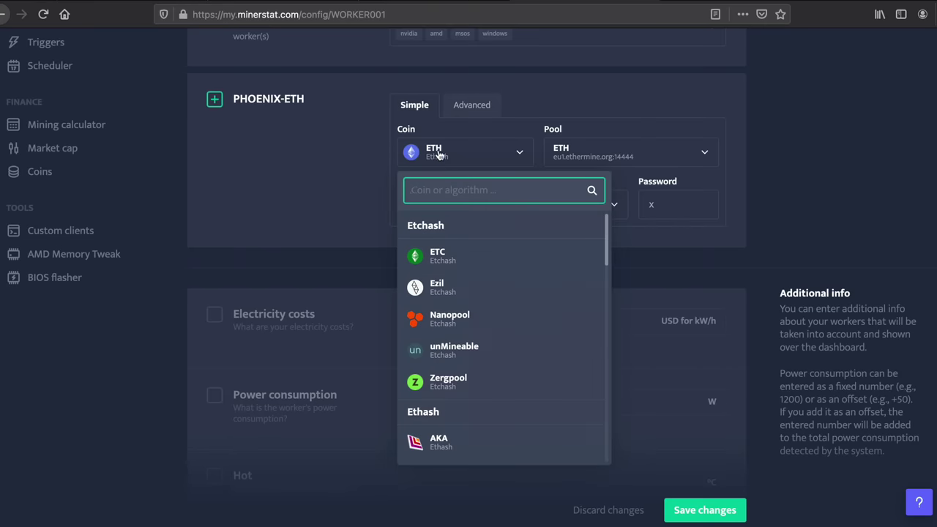
pyautogui.scroll(-1, 445, 225)
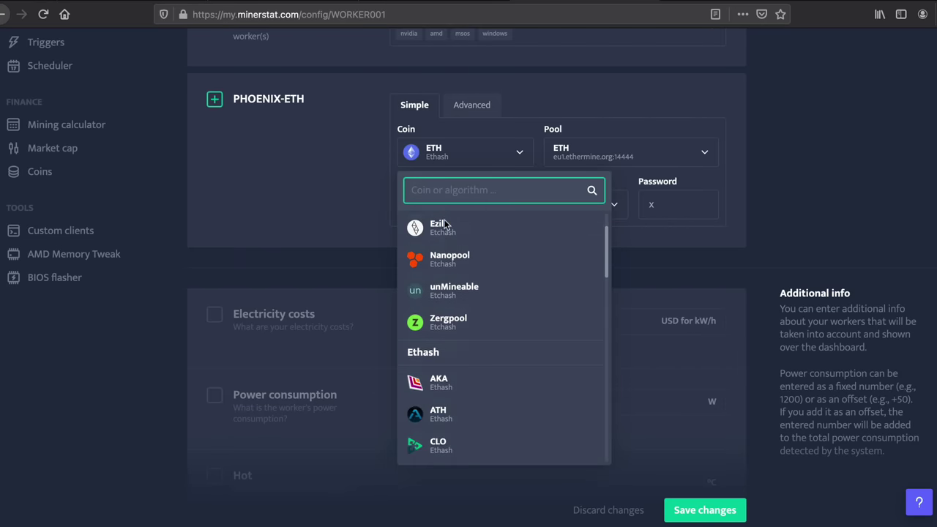
pyautogui.write('eth')
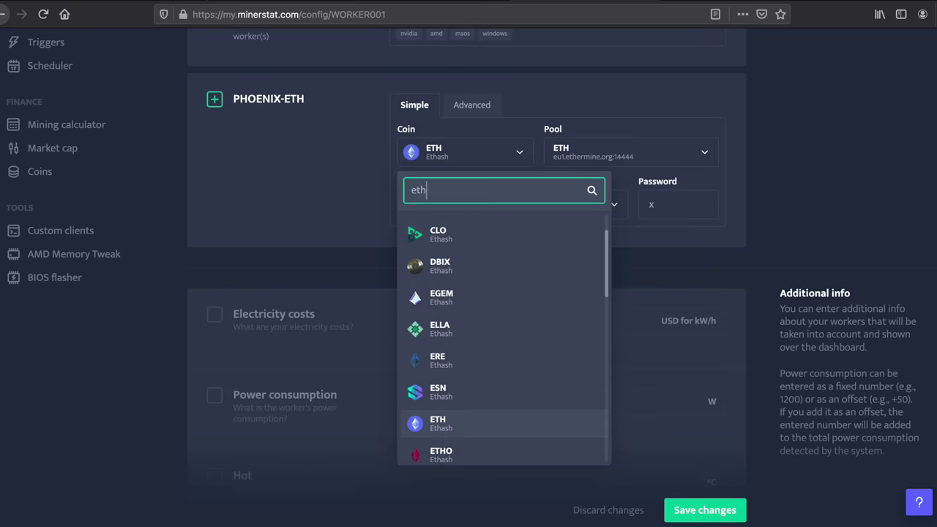
pyautogui.click(458, 432)
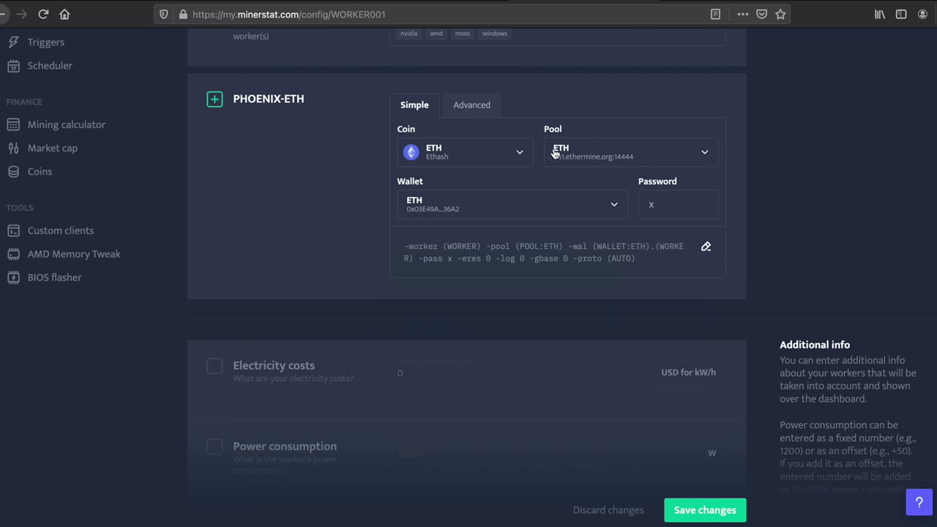
# Step: Select the ETH pool eu1.ethermine.org:14444 and the ETH wallet for the PHOENIX-ETH client
pyautogui.click(576, 159)
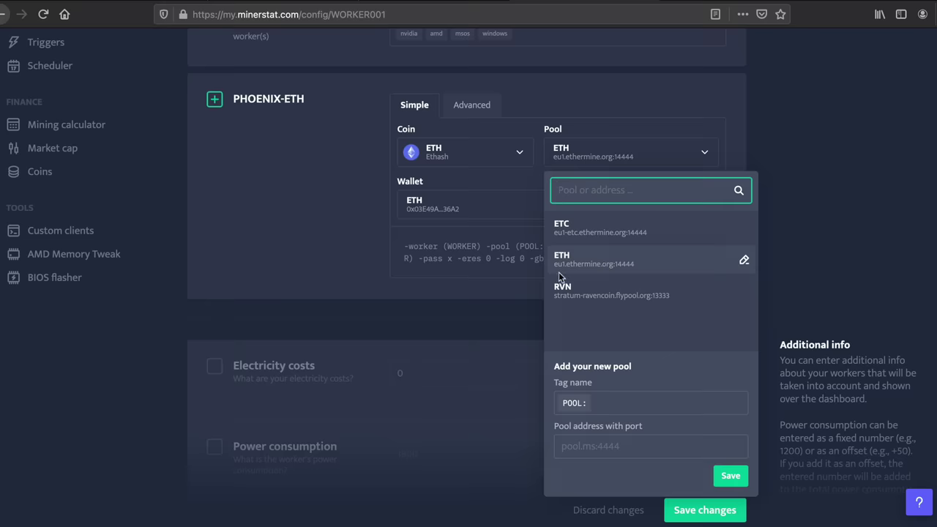
pyautogui.click(647, 262)
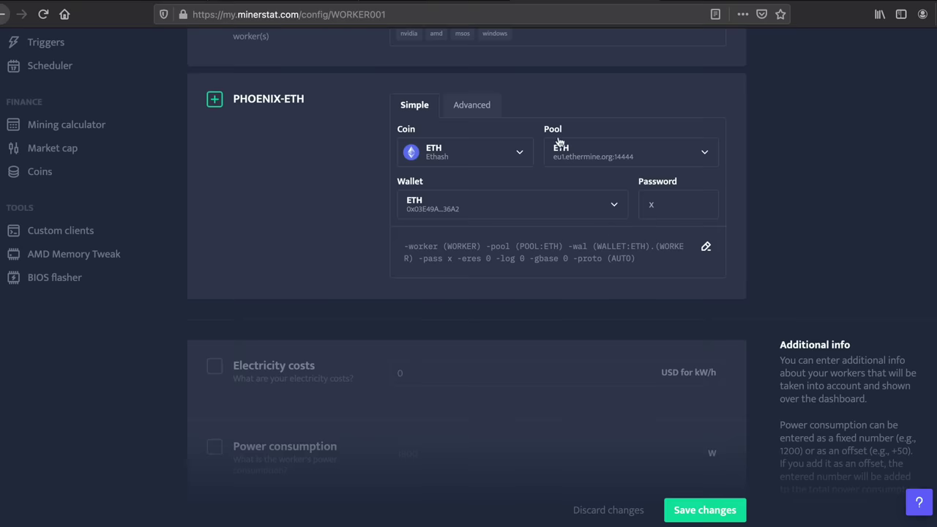
pyautogui.click(413, 206)
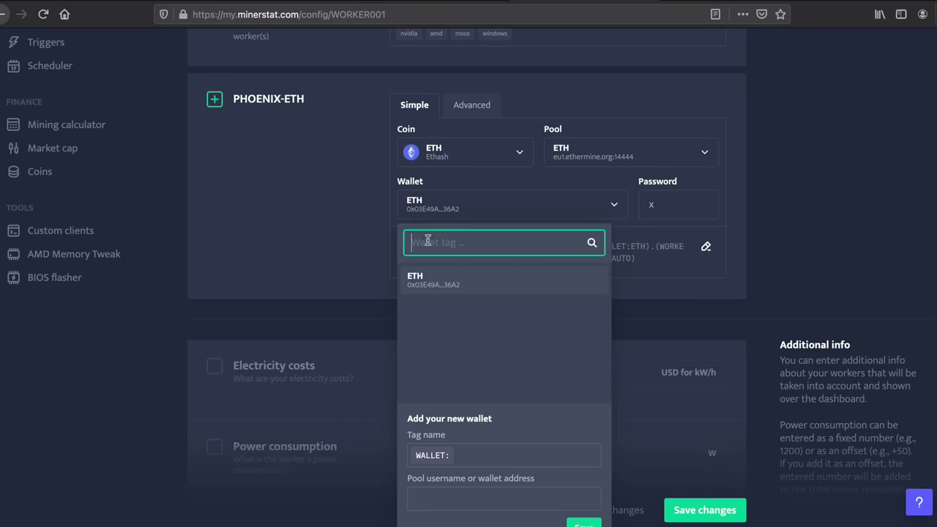
pyautogui.click(445, 286)
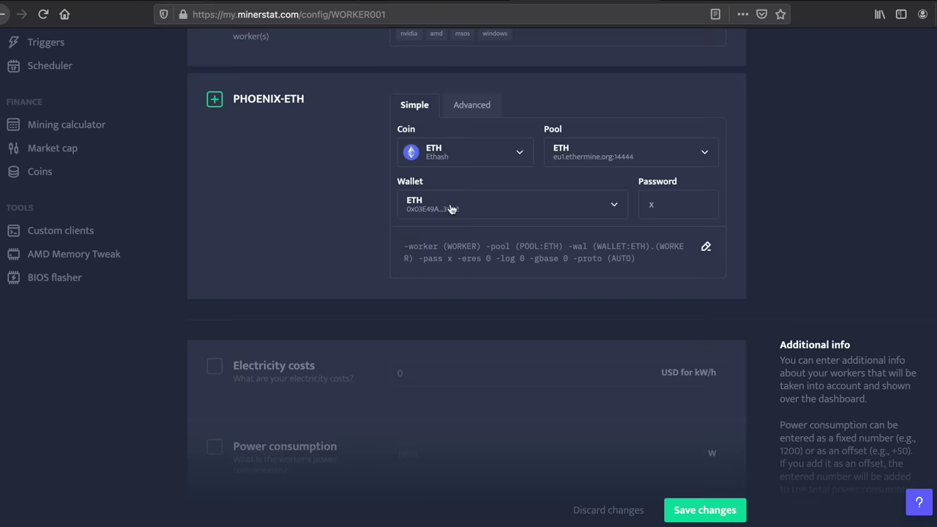
# Step: Choose the ETH wallet again for the PHOENIX-ETH client
pyautogui.click(450, 209)
pyautogui.click(445, 274)
# Step: Try including an electricity cost of 0.2 USD for kW/h and the power consumption in the update, and exclude both again
pyautogui.scroll(-2, 336, 226)
pyautogui.scroll(-1, 334, 221)
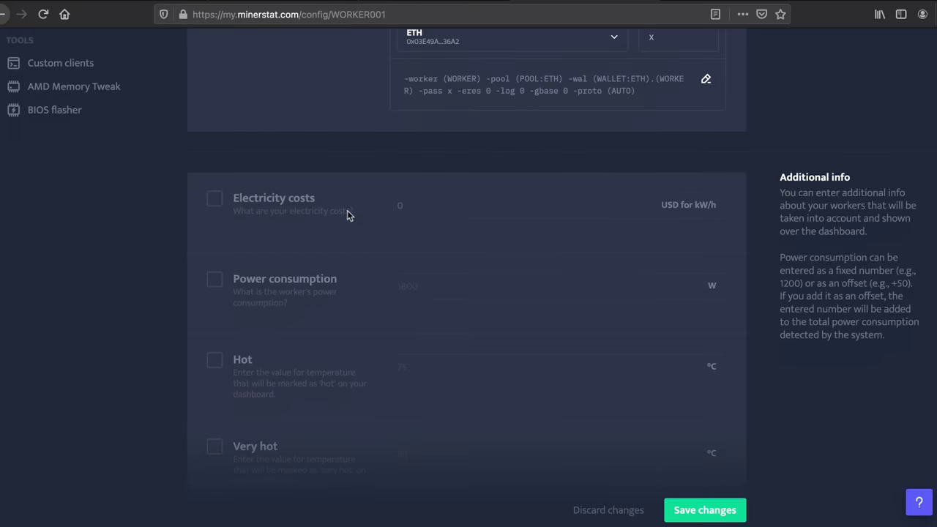
pyautogui.click(222, 203)
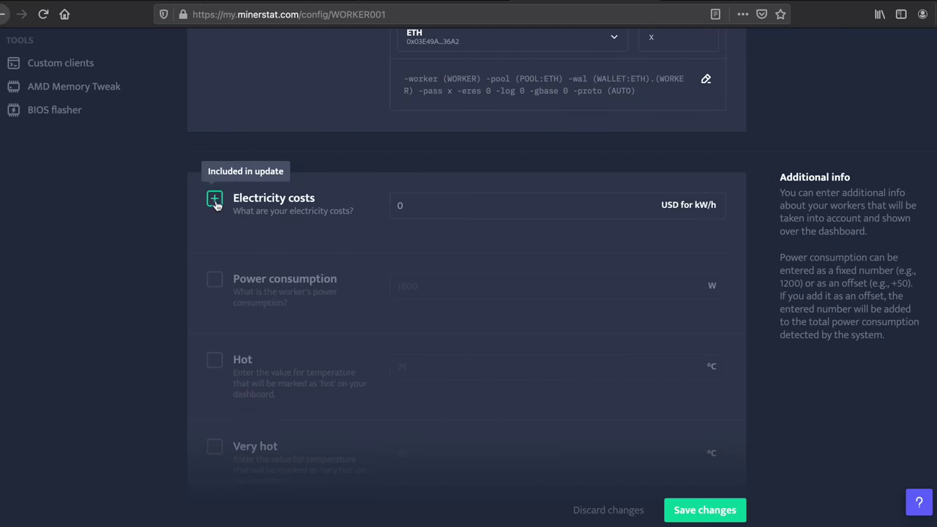
pyautogui.click(419, 207)
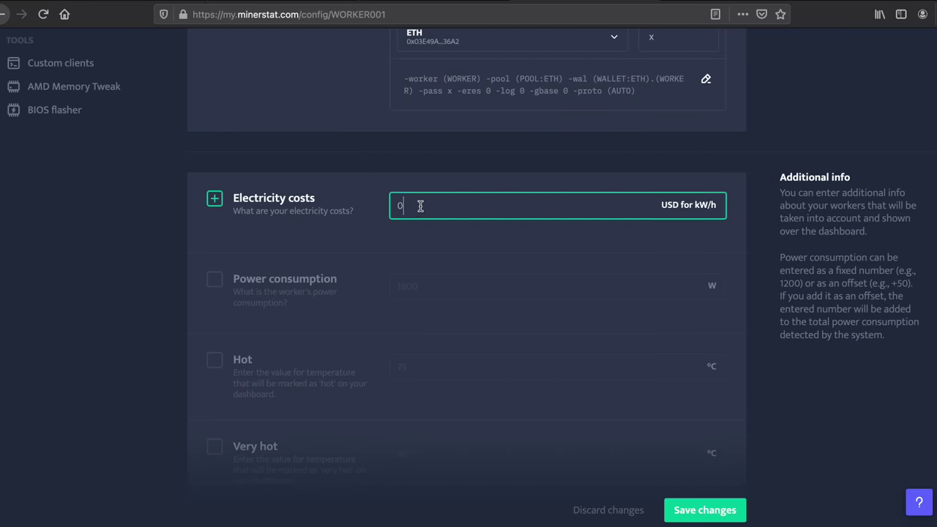
pyautogui.press('BackSpace')
pyautogui.write('0')
pyautogui.click(213, 280)
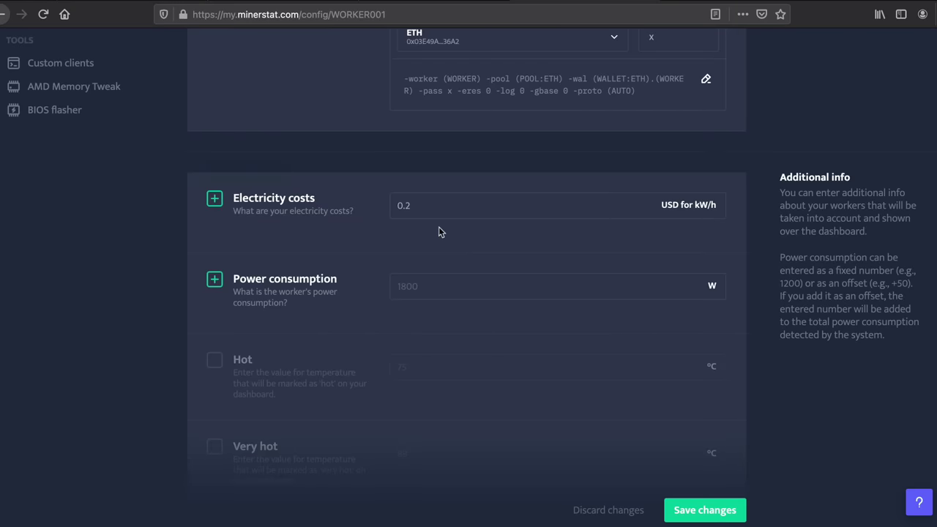
pyautogui.click(214, 200)
pyautogui.click(214, 279)
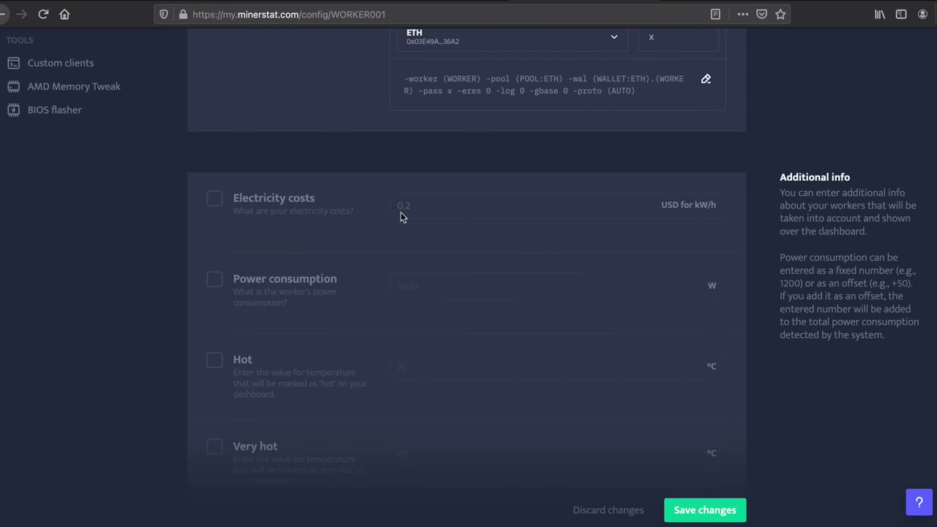
# Step: Save the changes to the WORKER001 configuration
pyautogui.scroll(-5, 401, 216)
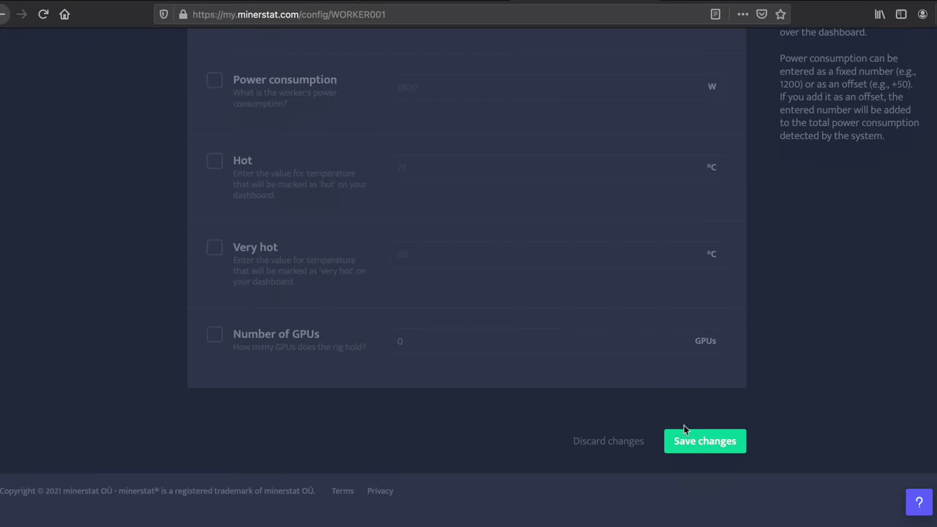
pyautogui.click(687, 437)
pyautogui.scroll(6, 533, 235)
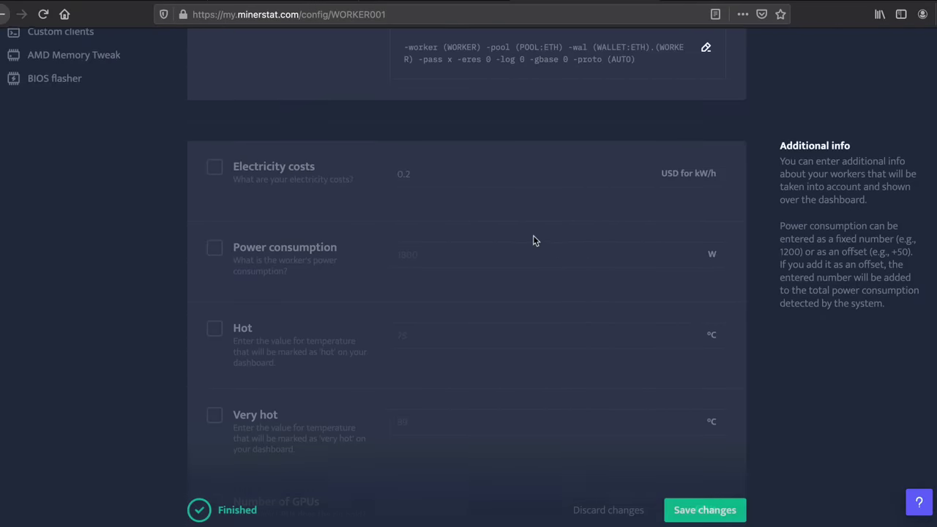
# Step: Look over the mining profitability calculator's options and algorithm fields, and return to the WORKER001 configuration
pyautogui.scroll(2, 532, 235)
pyautogui.scroll(-1, 115, 230)
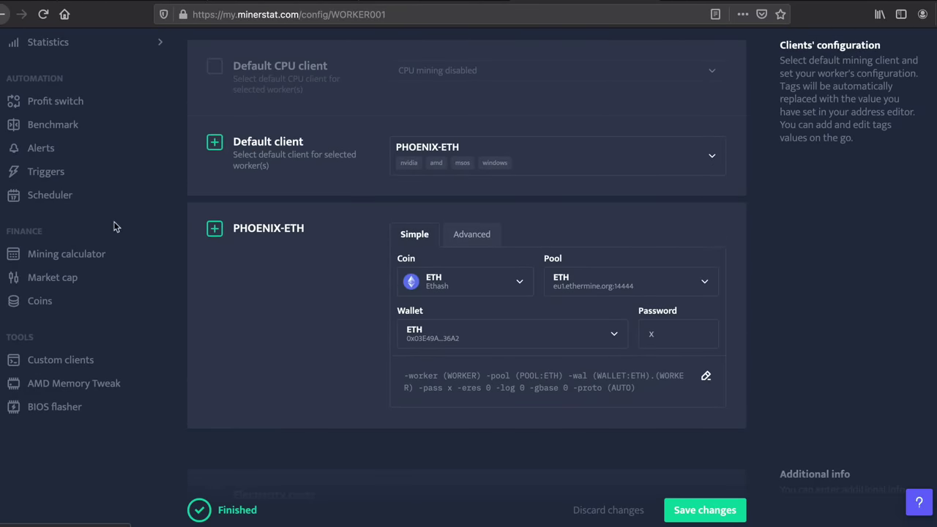
pyautogui.click(75, 258)
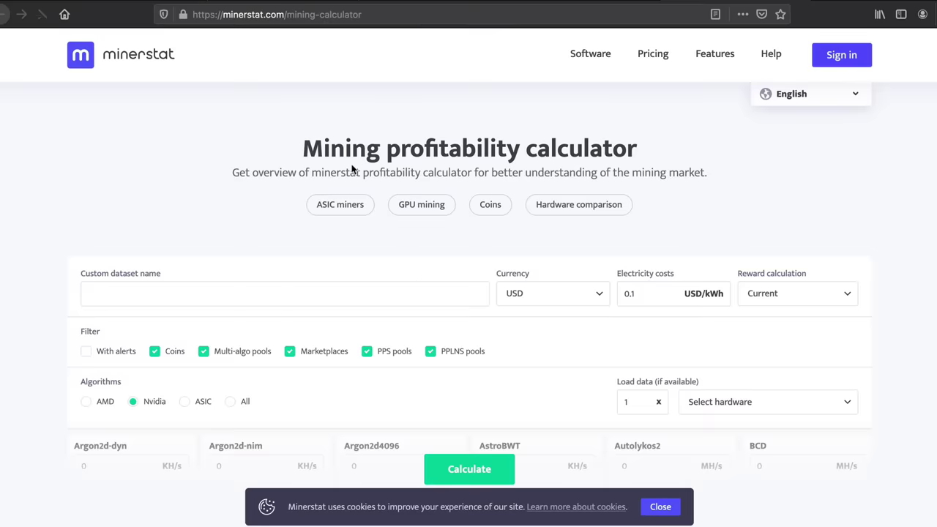
pyautogui.scroll(-2, 535, 212)
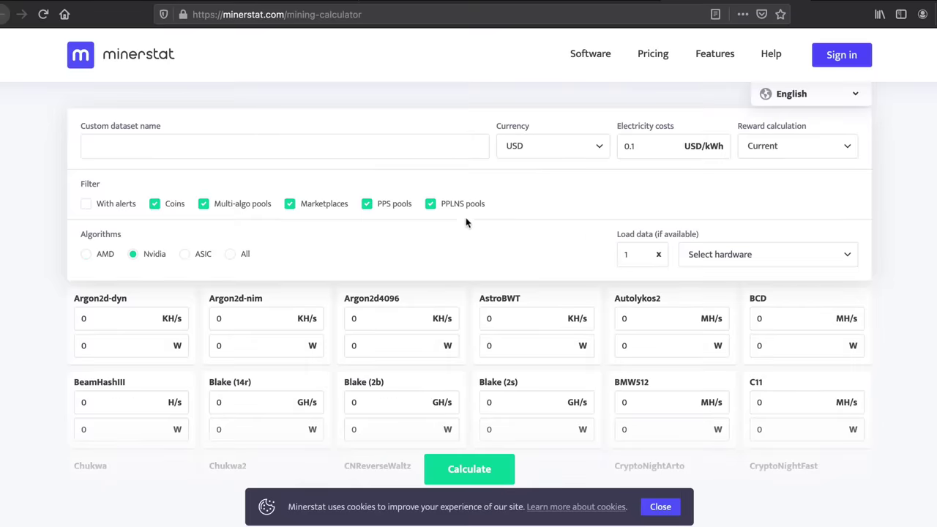
pyautogui.click(585, 6)
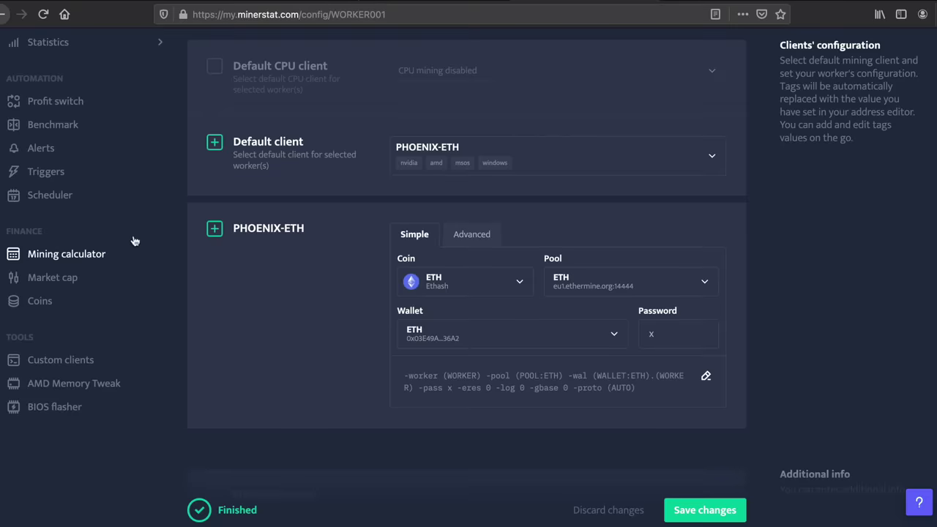
# Step: Leave the configuration page for the list of workers, discarding unsaved changes, and open WORKER001
pyautogui.scroll(3, 178, 212)
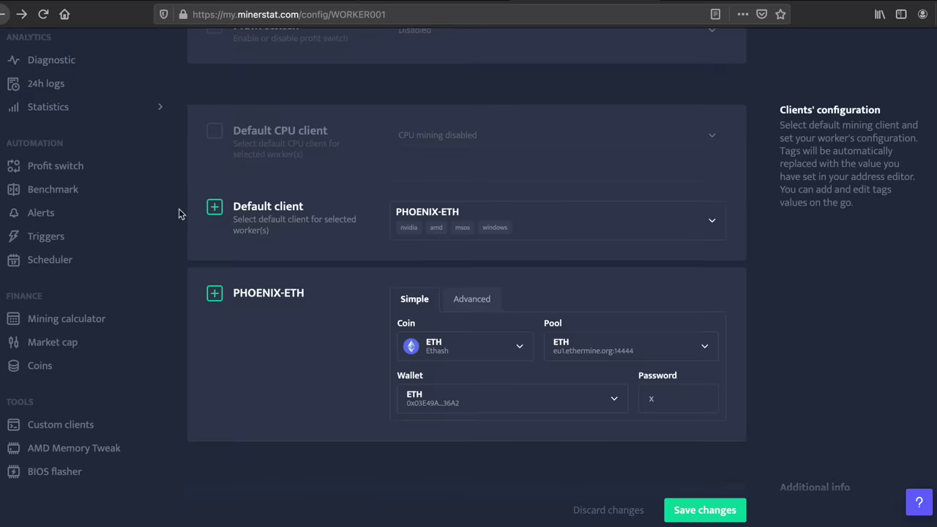
pyautogui.scroll(4, 179, 208)
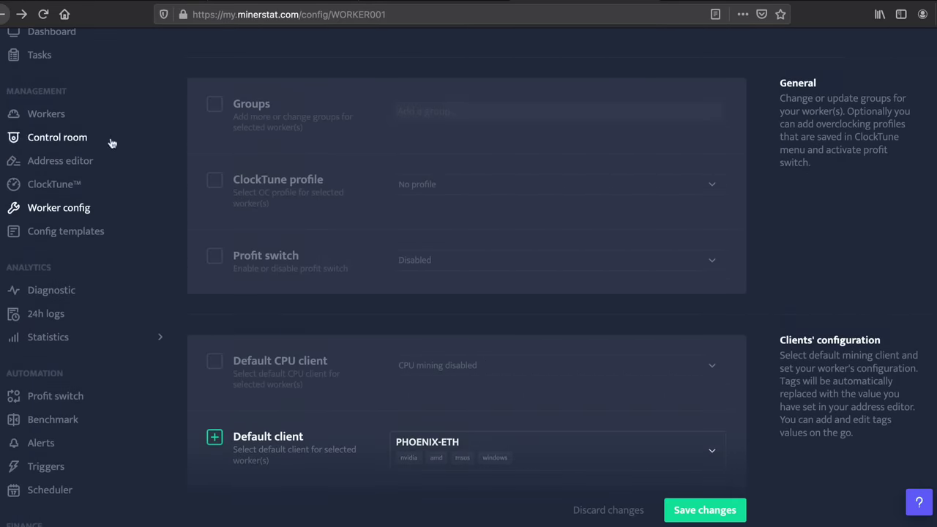
pyautogui.click(63, 123)
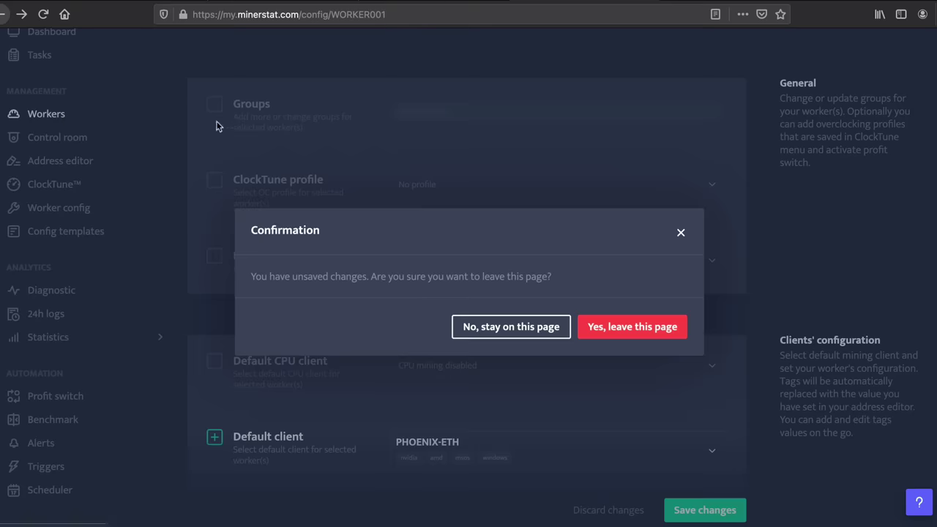
pyautogui.click(637, 328)
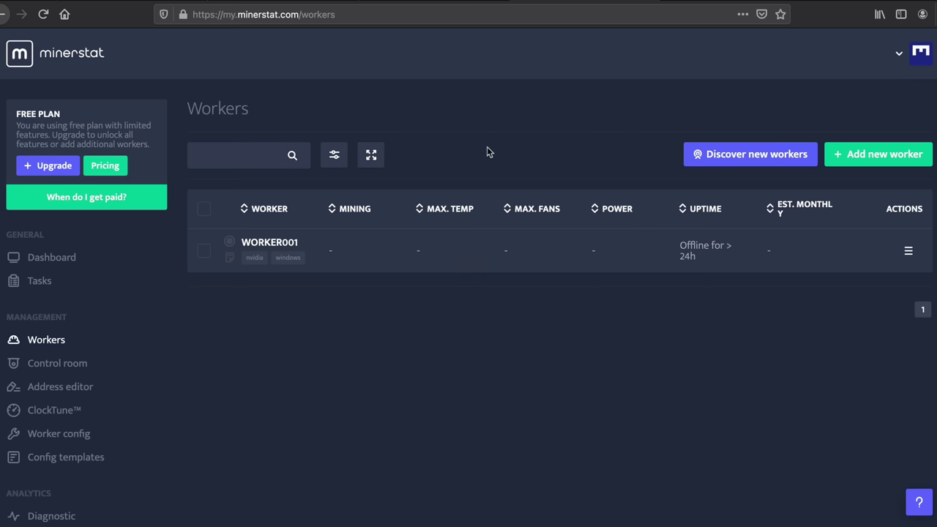
pyautogui.moveTo(230, 245)
pyautogui.click(264, 241)
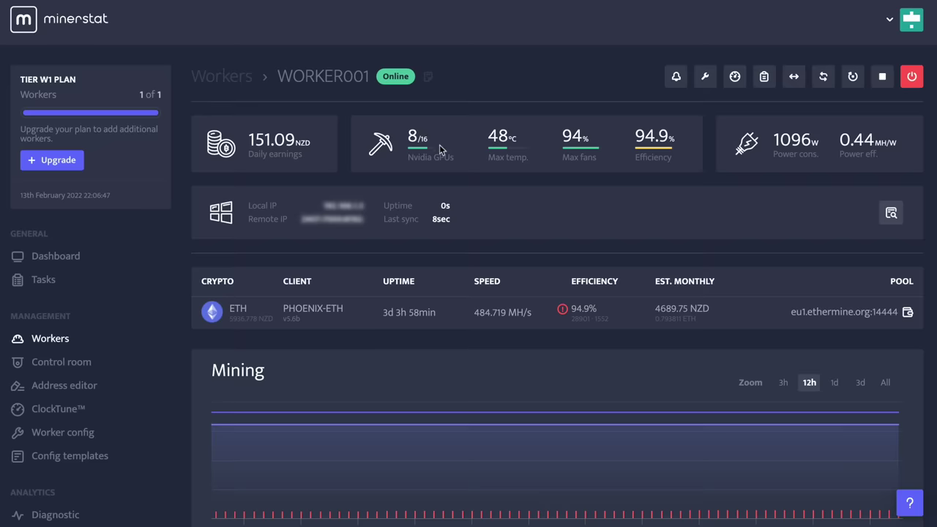
# Step: Examine WORKER001's daily earnings, power consumption, mining chart and per-GPU hardware table
pyautogui.moveTo(272, 147)
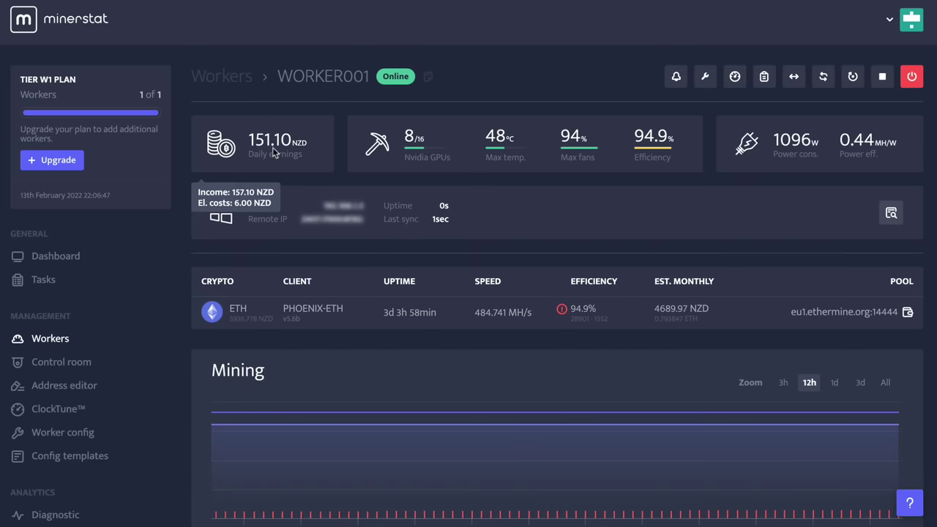
pyautogui.moveTo(791, 145)
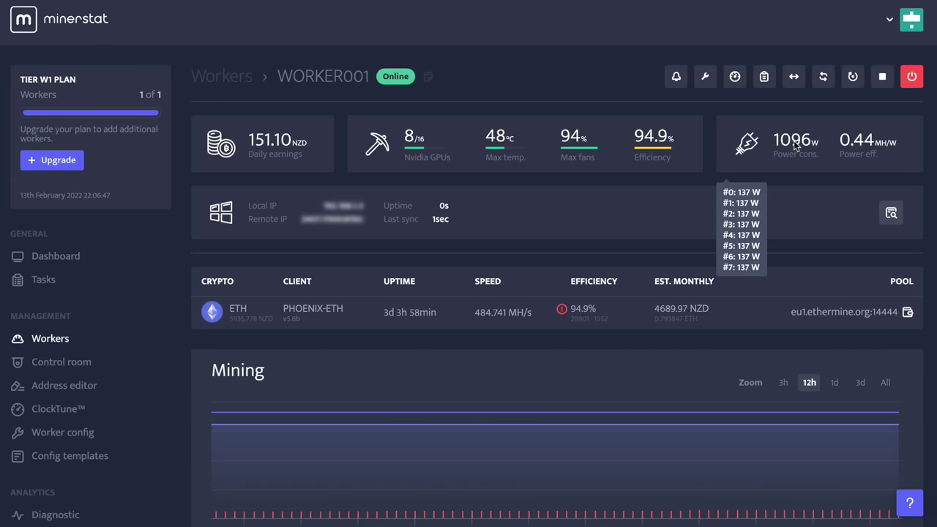
pyautogui.scroll(-3, 668, 229)
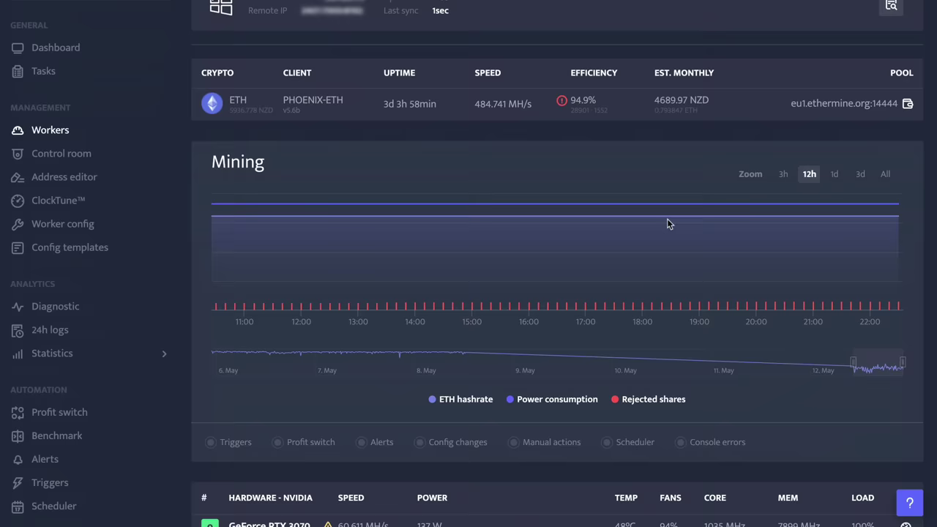
pyautogui.scroll(-2, 517, 157)
pyautogui.scroll(-3, 517, 157)
pyautogui.moveTo(328, 236)
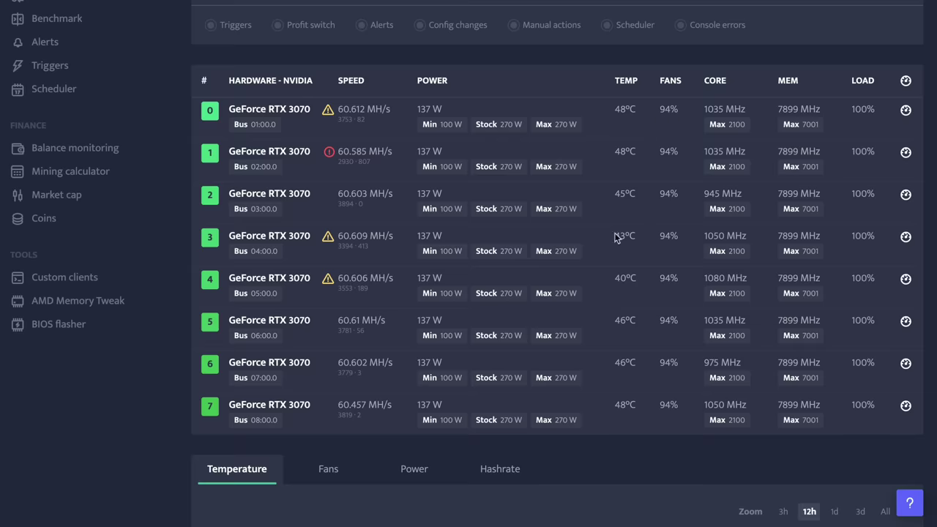
# Step: Review the temperature, fans, power and hashrate charts of WORKER001's GPUs, and open Balance monitoring
pyautogui.scroll(-5, 625, 165)
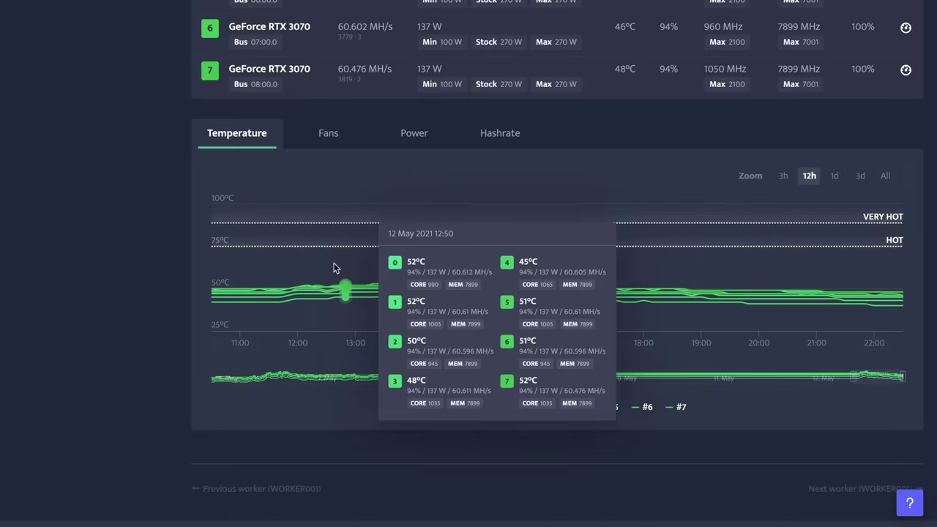
pyautogui.click(328, 133)
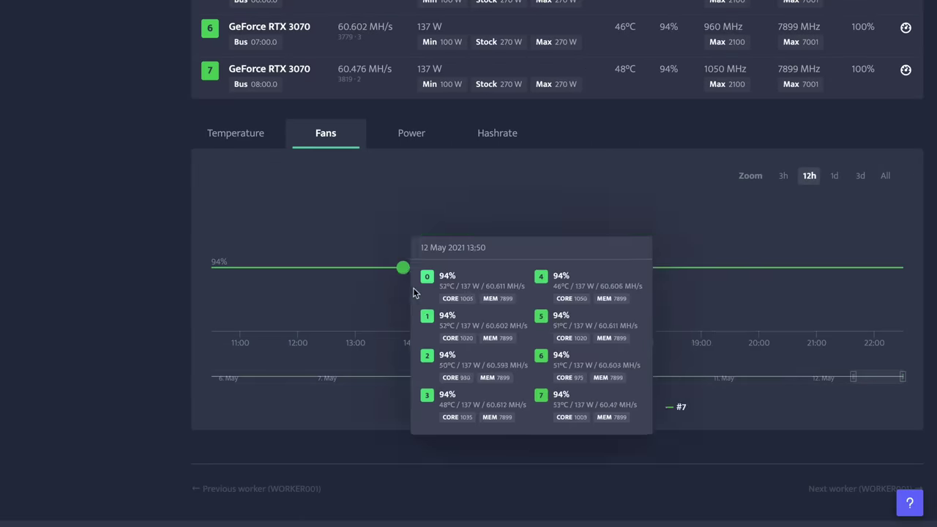
pyautogui.click(411, 132)
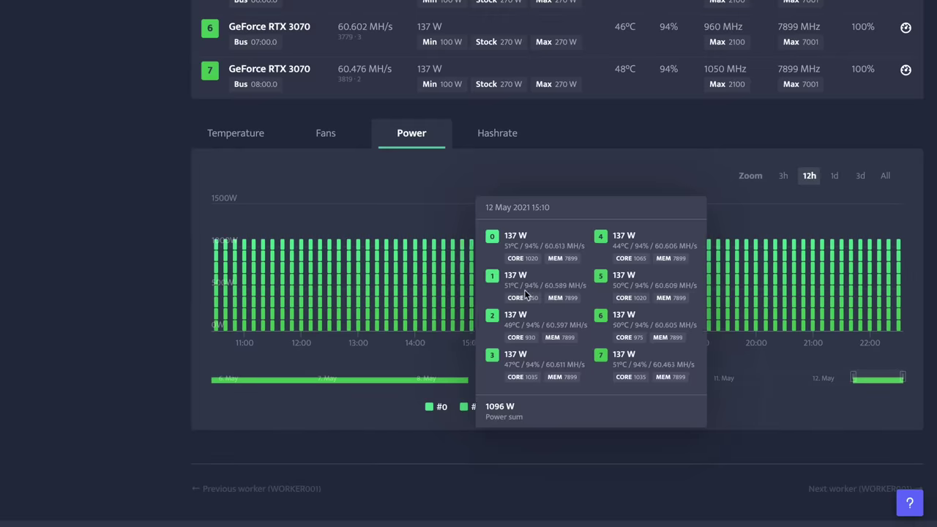
pyautogui.click(483, 142)
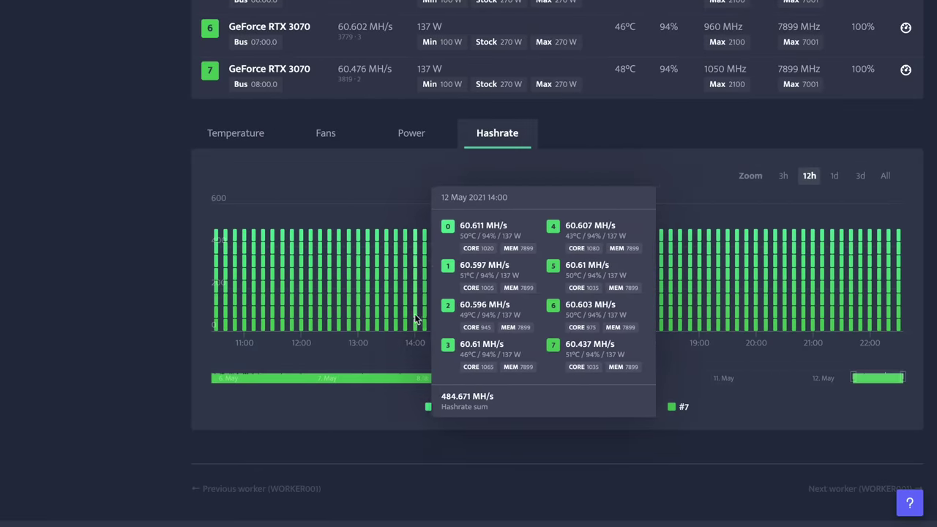
pyautogui.scroll(3, 340, 301)
pyautogui.scroll(3, 340, 299)
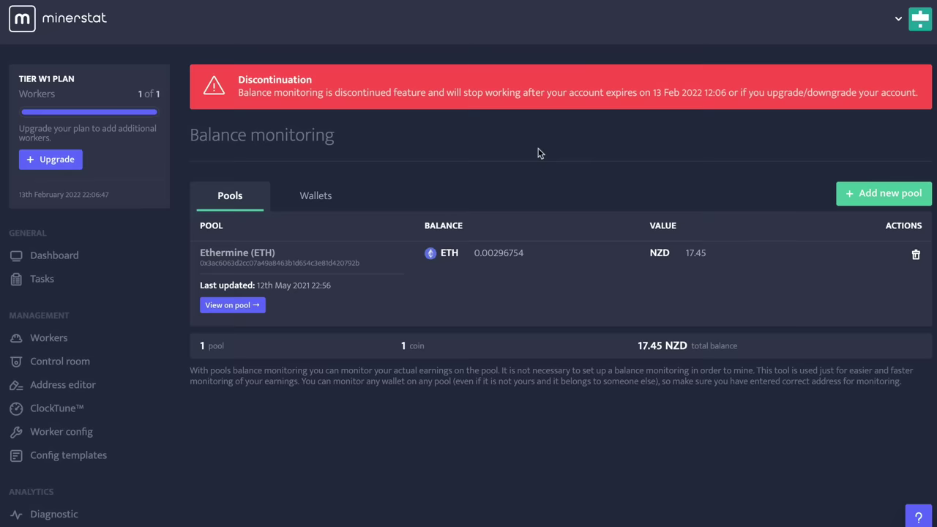
# Step: Try setting up a new monitored pool with Ethermine (ETH) selected, and dismiss the form without adding it
pyautogui.click(878, 193)
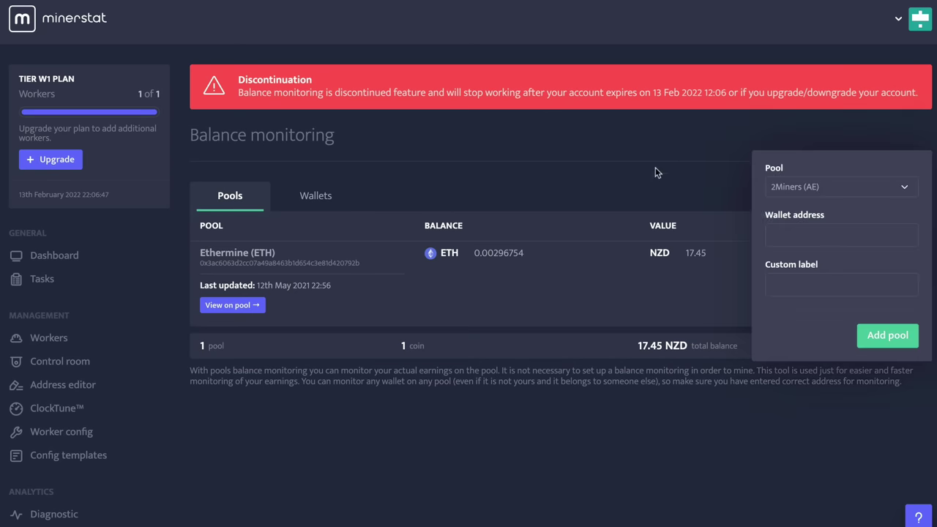
pyautogui.click(791, 189)
pyautogui.scroll(-5, 793, 248)
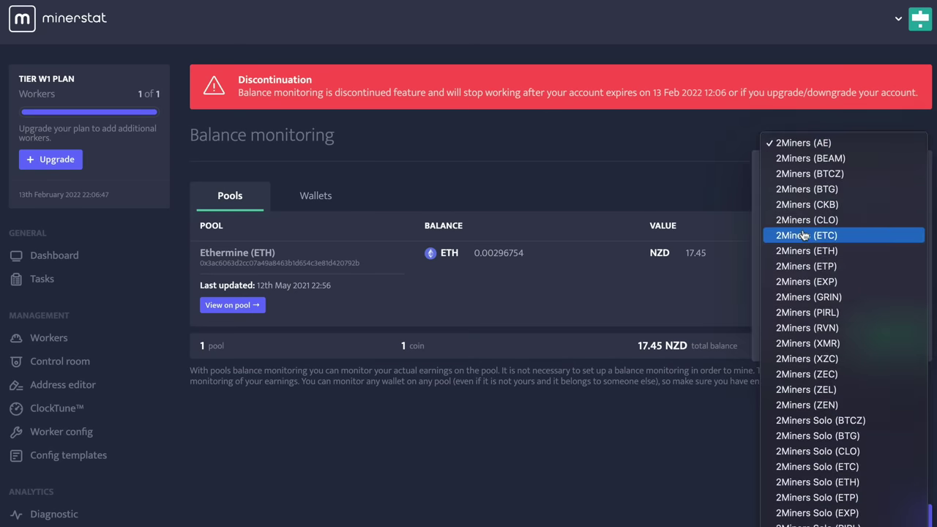
pyautogui.scroll(-5, 803, 234)
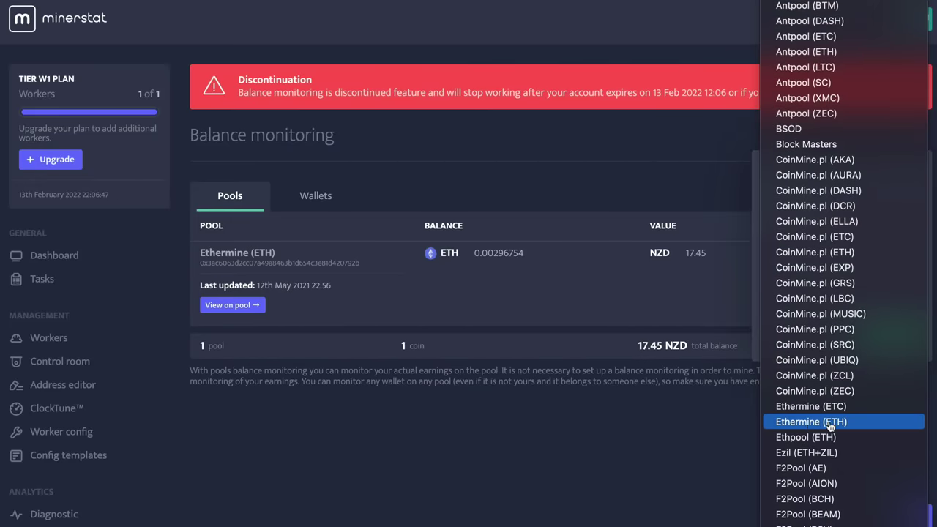
pyautogui.click(842, 423)
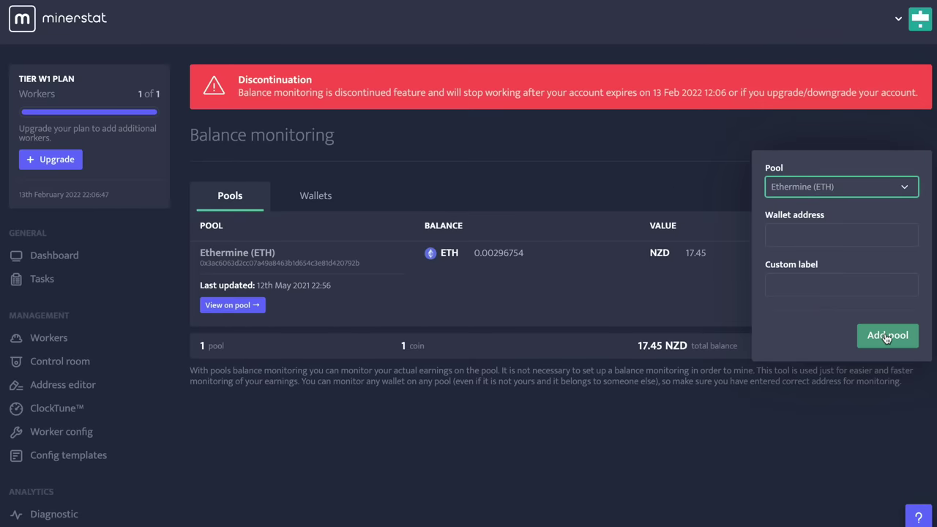
pyautogui.click(653, 192)
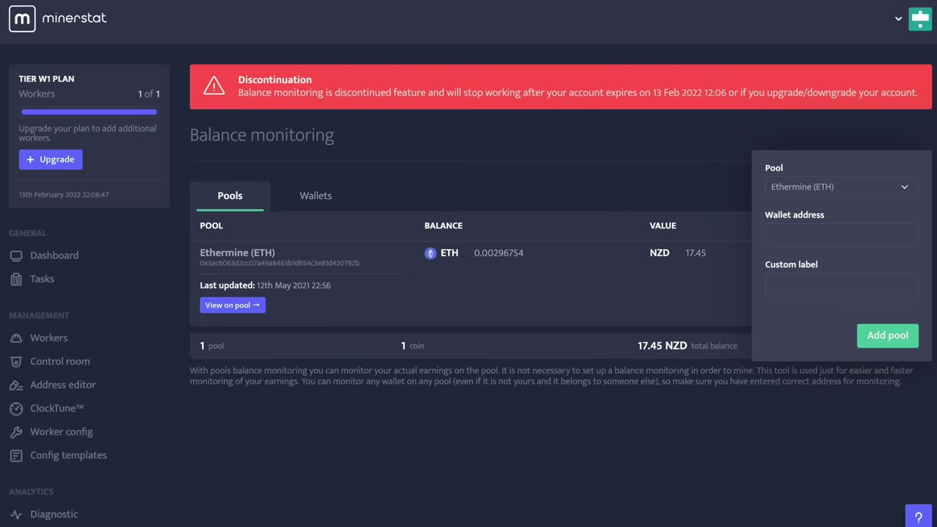
pyautogui.click(730, 234)
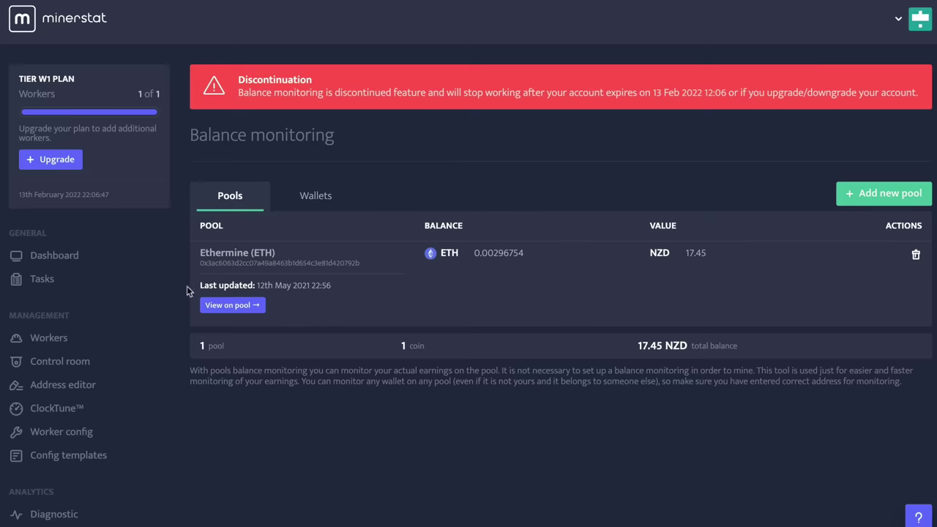
# Step: View the monitored Ethermine (ETH) account on the pool's site, check its payouts, and return to its dashboard
pyautogui.click(229, 305)
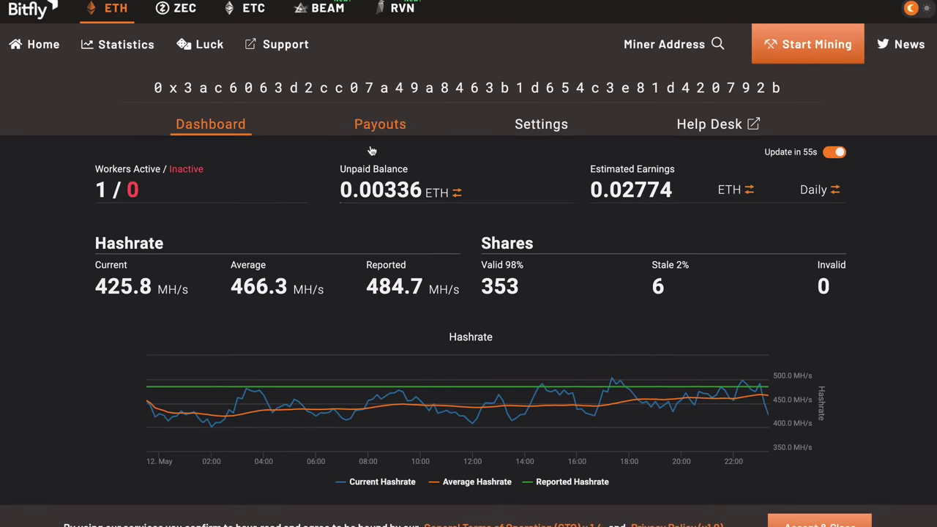
pyautogui.click(377, 124)
pyautogui.scroll(-1, 454, 260)
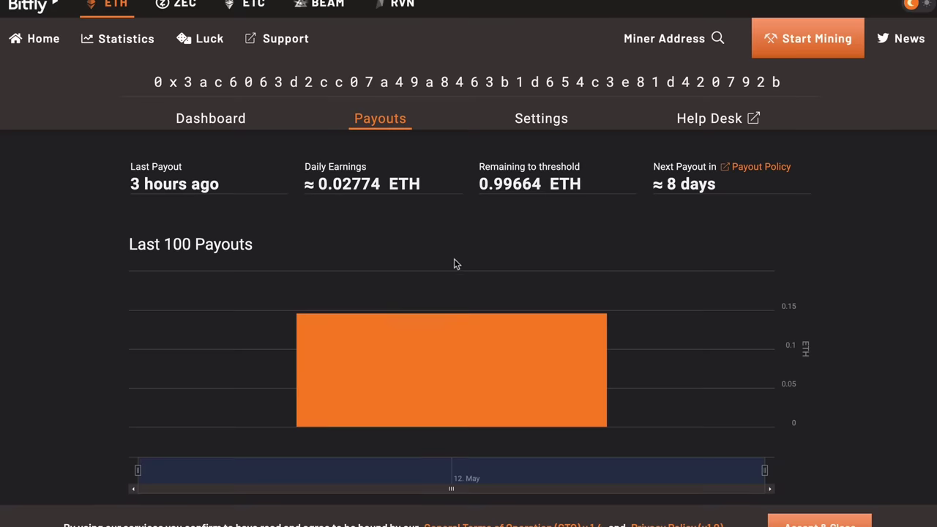
pyautogui.moveTo(685, 181)
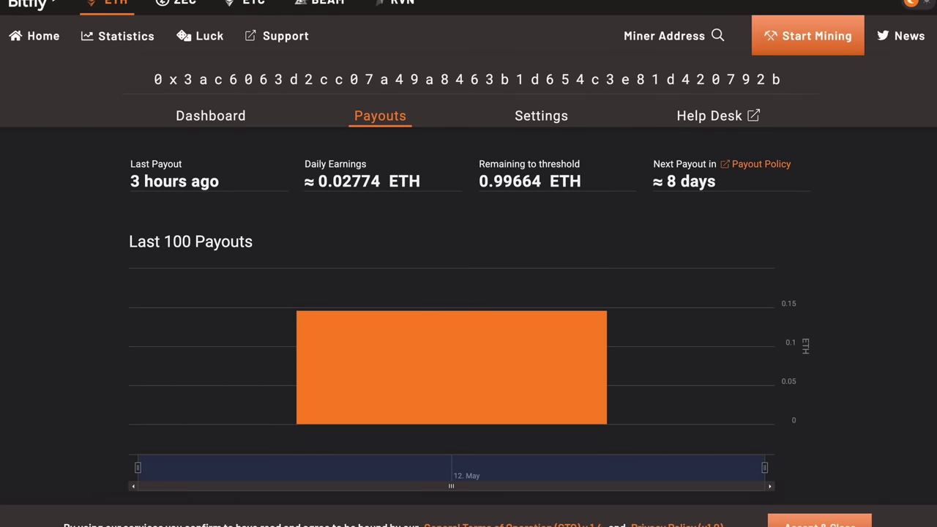
pyautogui.click(191, 123)
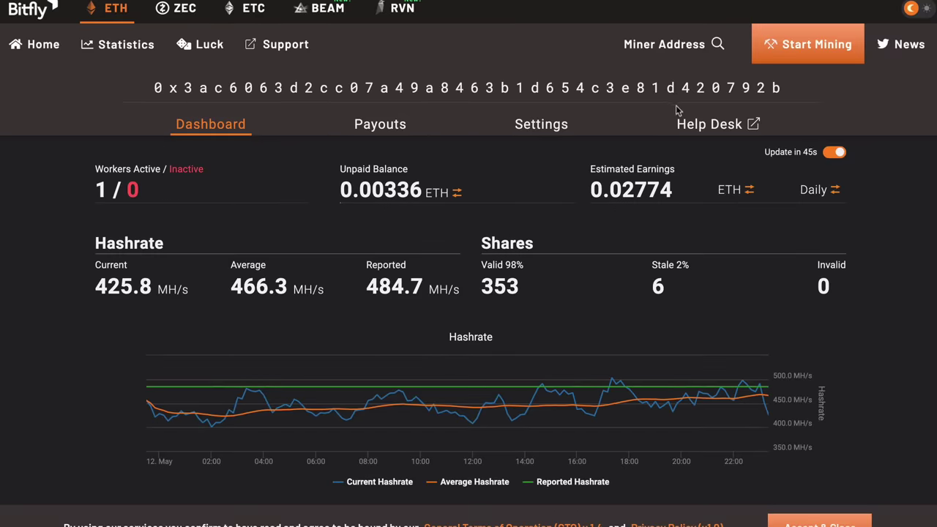
# Step: Examine the Ethermine account's hashrate and share statistics, the hashrate and Shares & Workers charts, and the active workers table
pyautogui.scroll(-1, 631, 126)
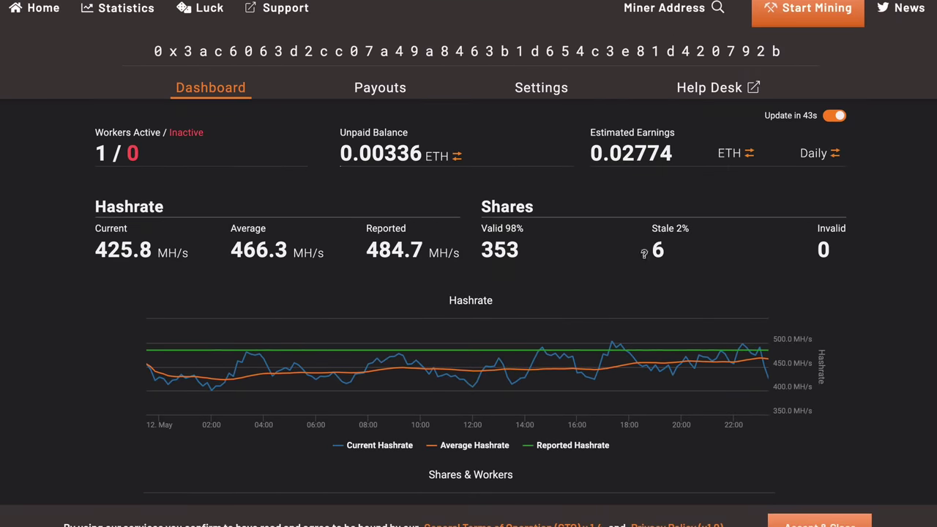
pyautogui.moveTo(438, 250)
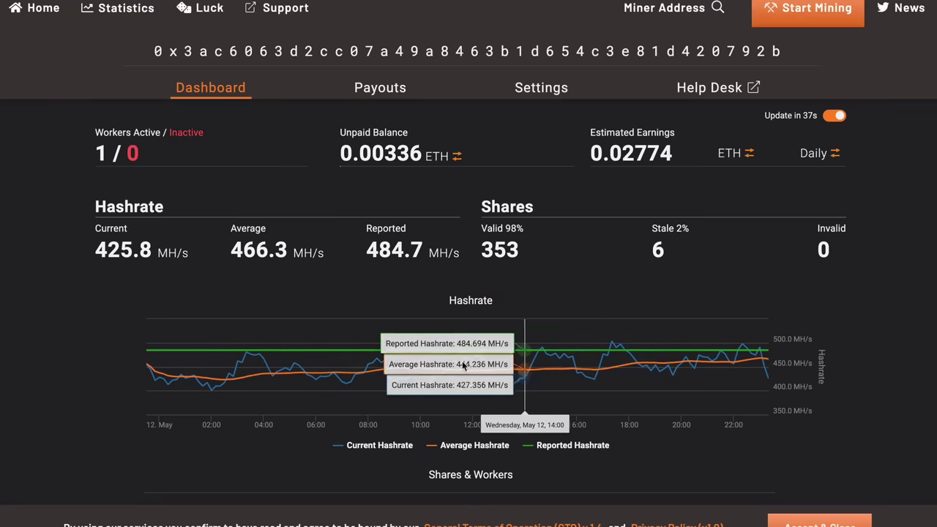
pyautogui.scroll(-3, 579, 337)
pyautogui.scroll(-2, 606, 281)
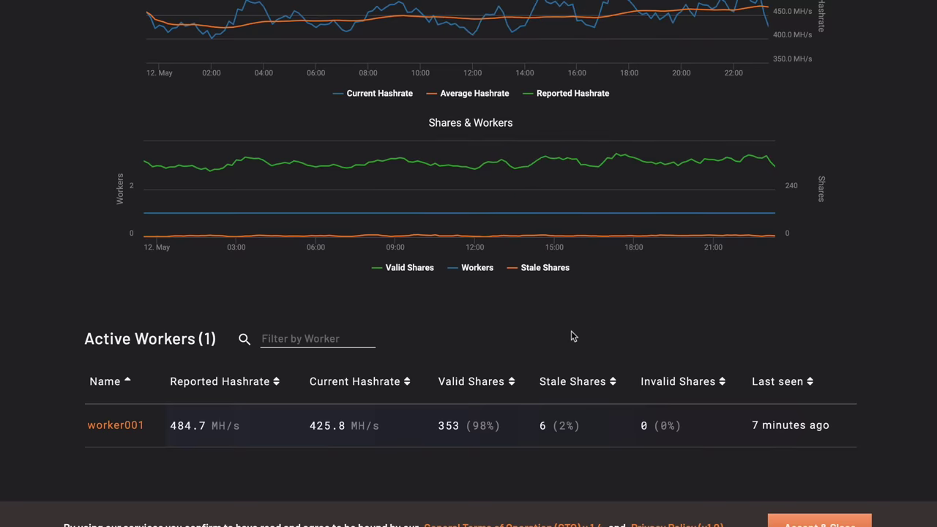
pyautogui.scroll(5, 502, 355)
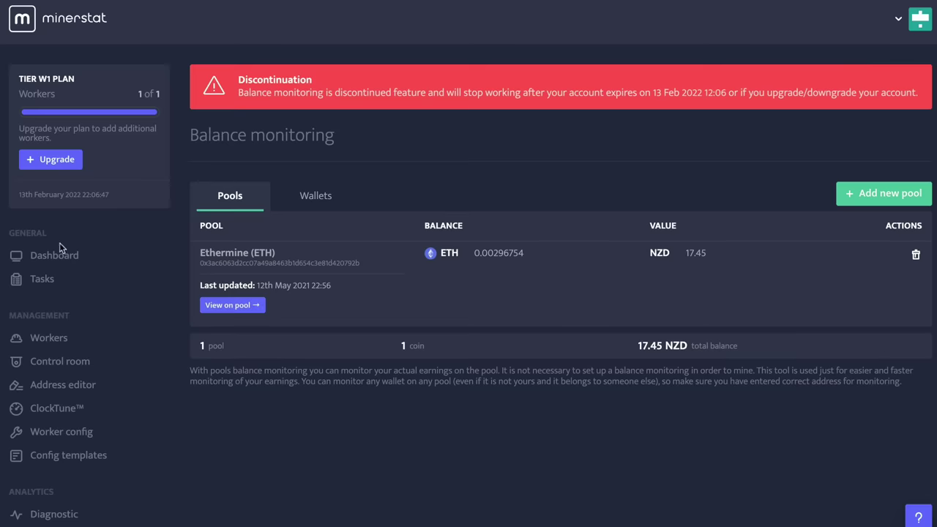
# Step: Switch back to minerstat, look over its remaining monitoring and finance tools, and open the account's mining dashboard
pyautogui.scroll(-5, 59, 242)
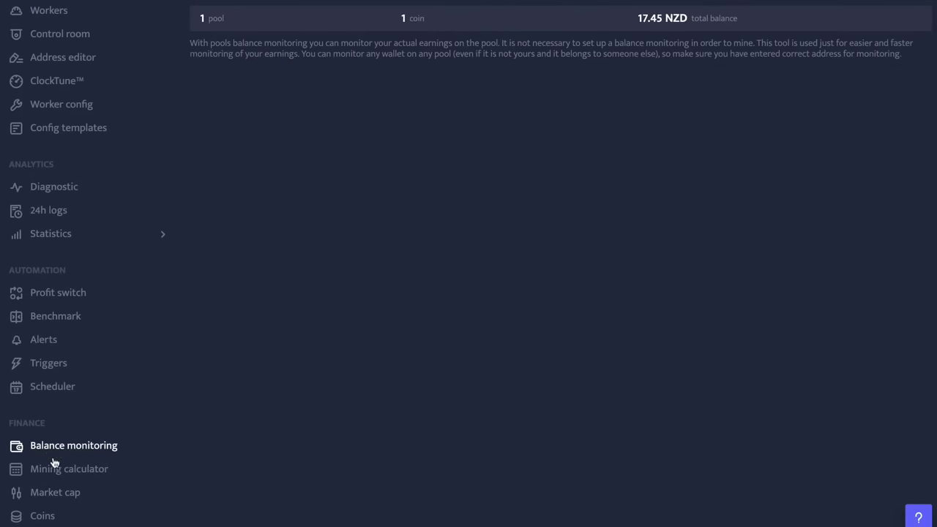
pyautogui.scroll(5, 271, 326)
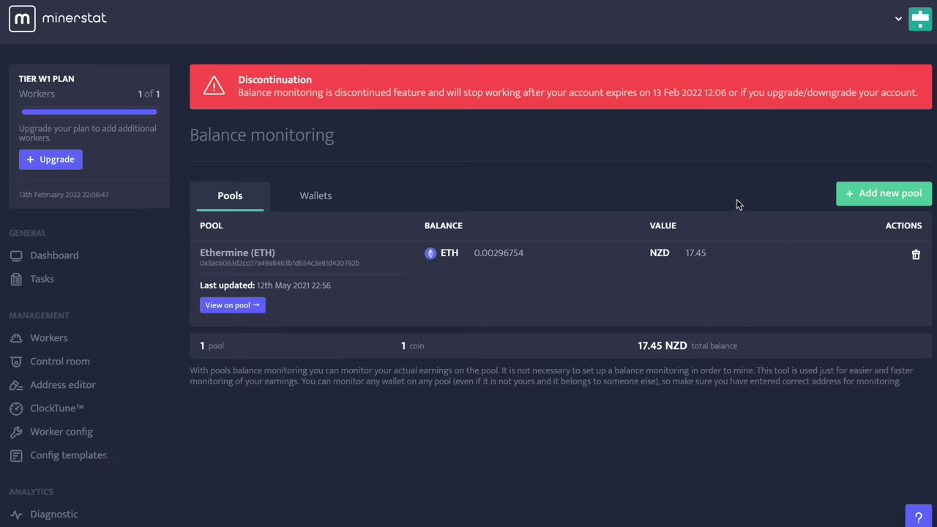
pyautogui.click(54, 255)
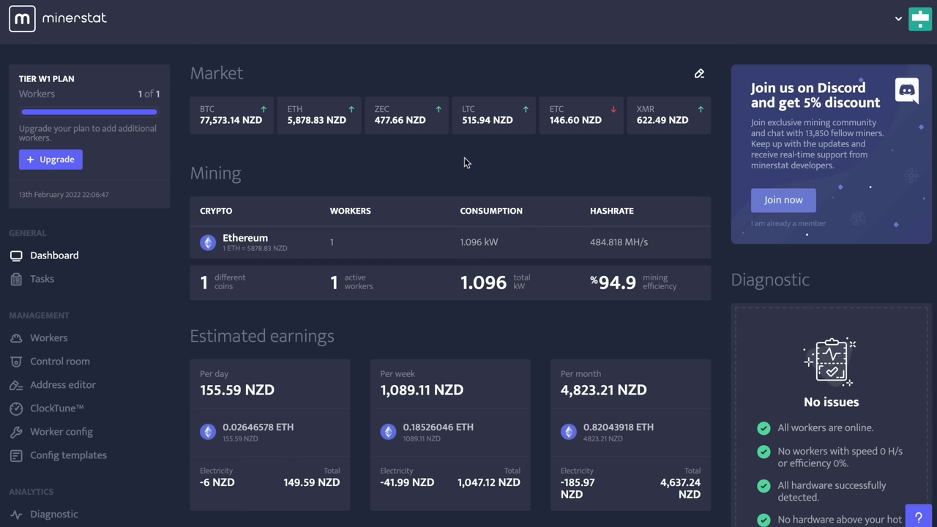